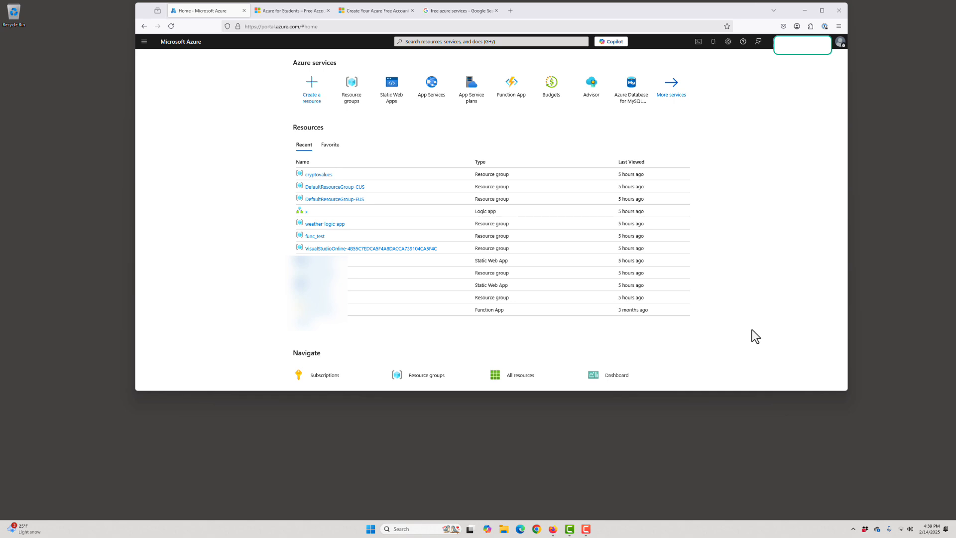
Step: Review the Azure for Students offer page, then close it and the Azure free account tab
click(287, 10)
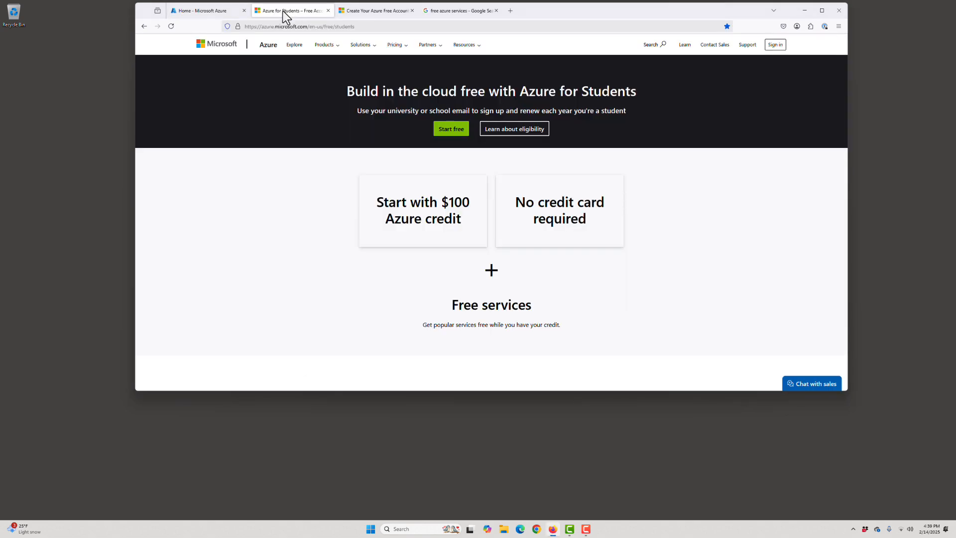
click(372, 26)
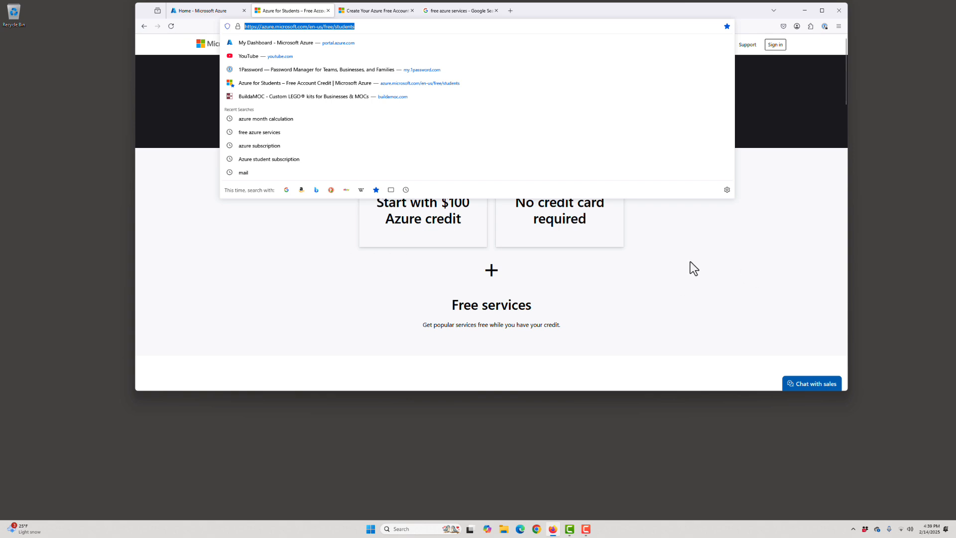
click(401, 194)
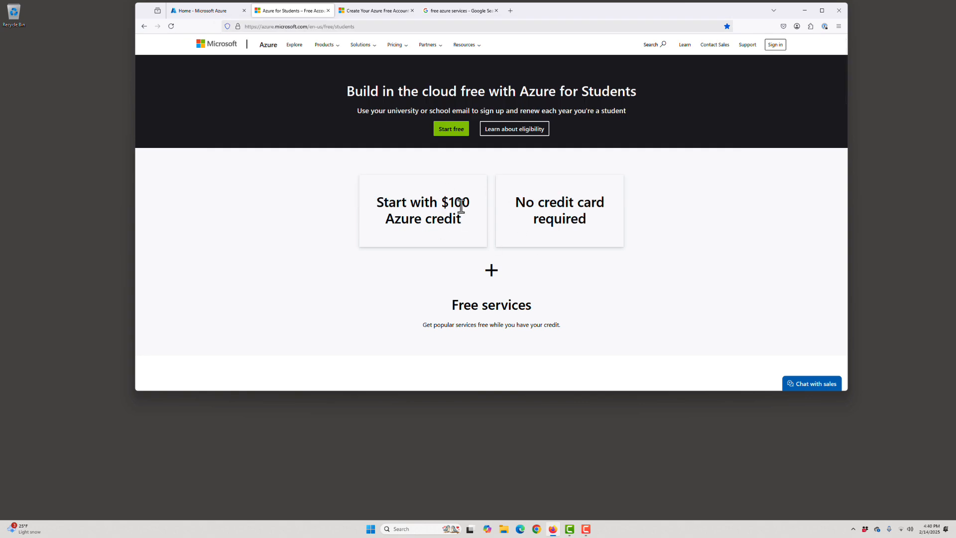
click(327, 10)
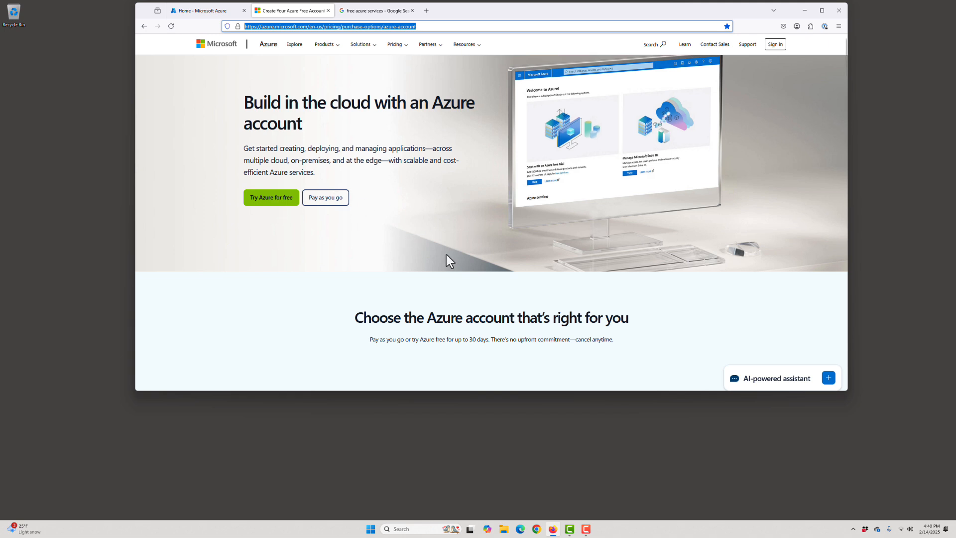
click(329, 10)
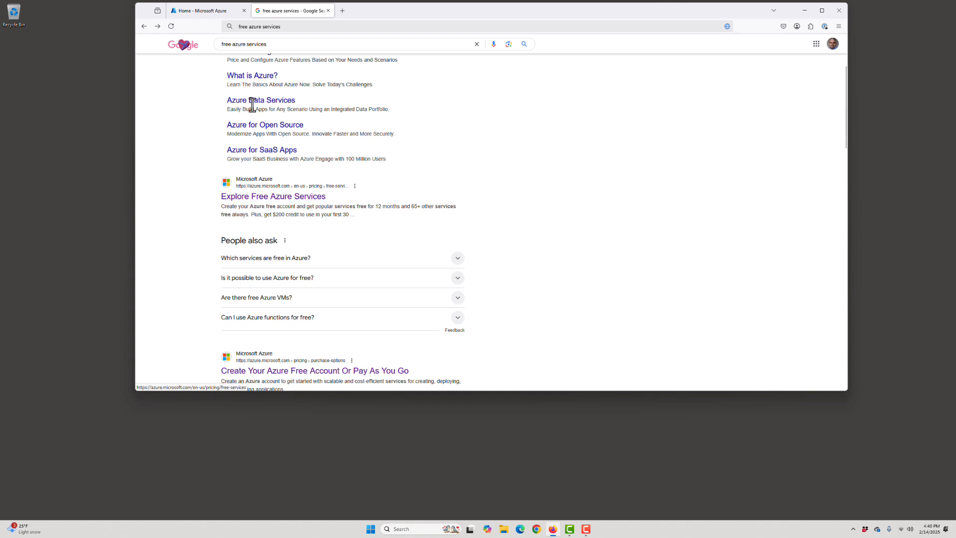
Step: Open the Explore Free Azure Services page from the search results, review the free product offerings, and close the tab
click(283, 198)
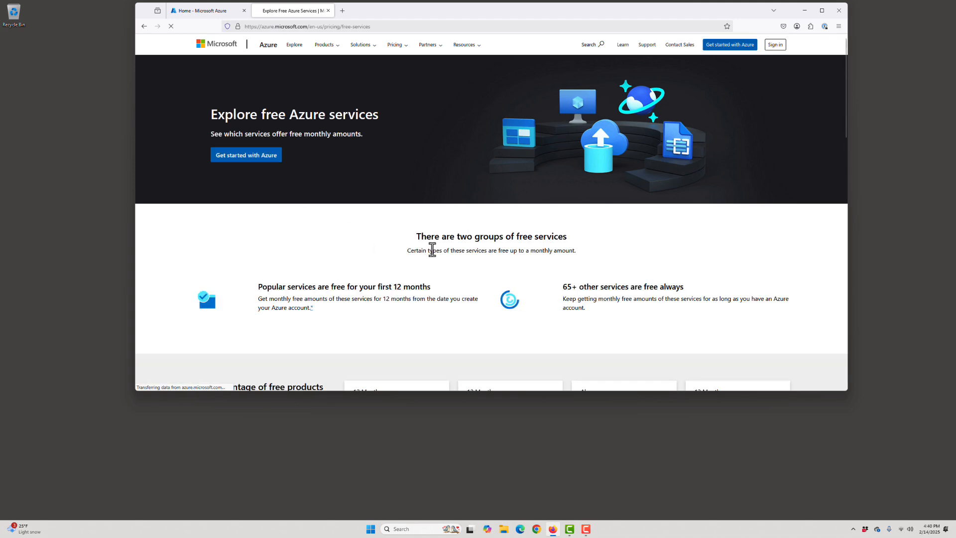
scroll(432, 250, down, 3)
scroll(432, 250, down, 2)
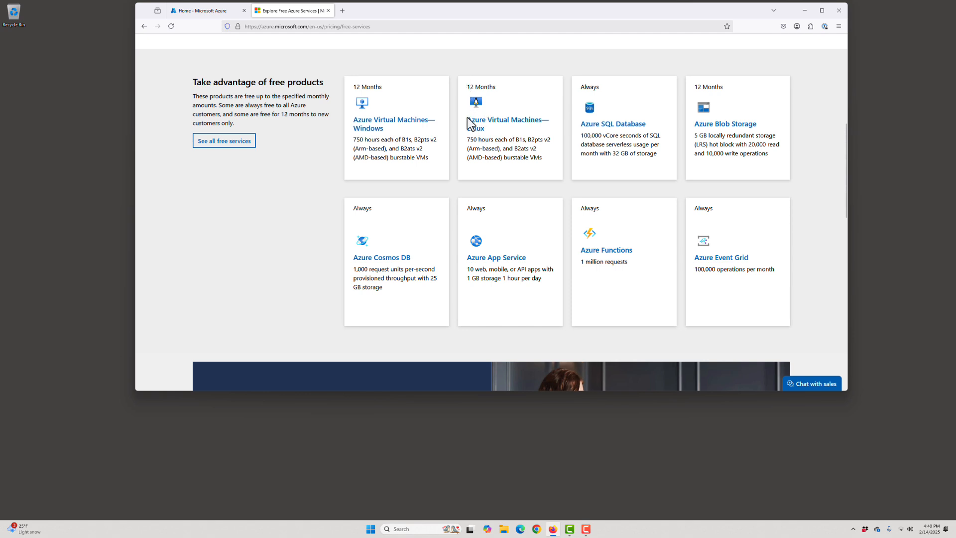
drag(468, 141, 492, 141)
drag(467, 86, 496, 87)
drag(516, 141, 525, 141)
click(328, 10)
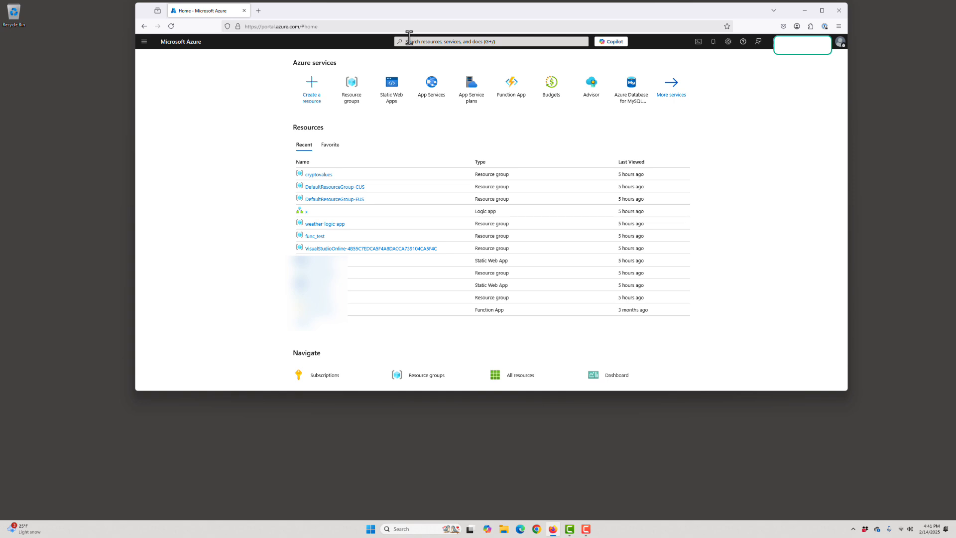
Step: Search for Resource groups, open it, and start creating a new resource group
click(414, 41)
text(res)
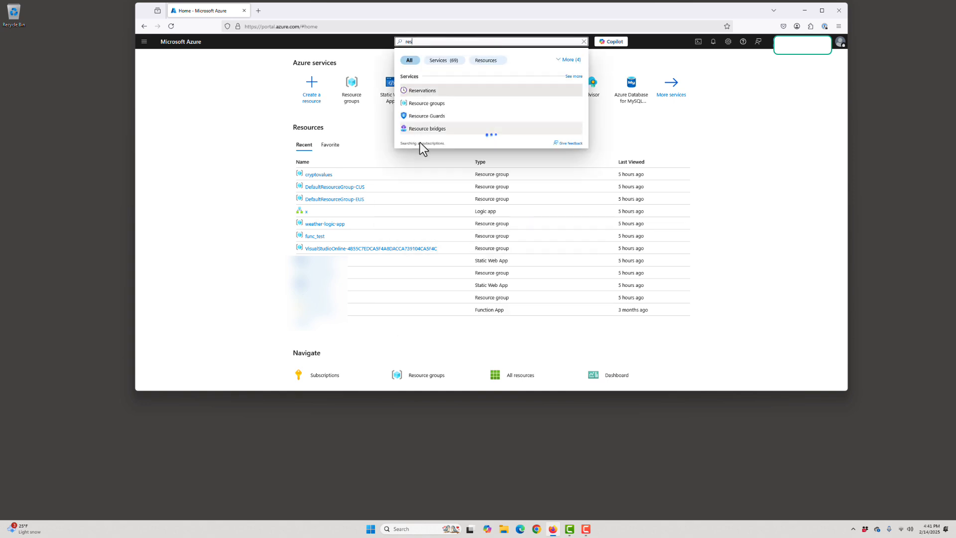
click(425, 104)
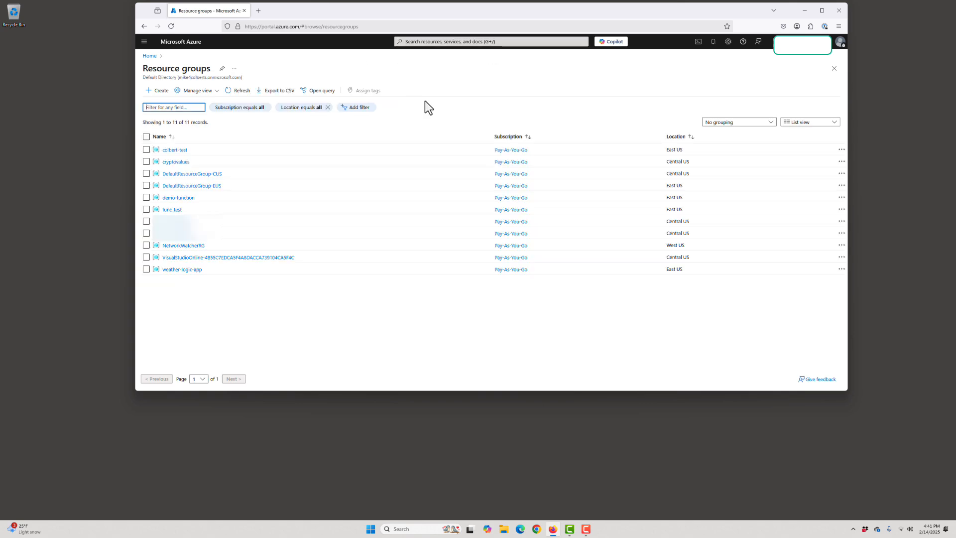
click(155, 92)
click(155, 93)
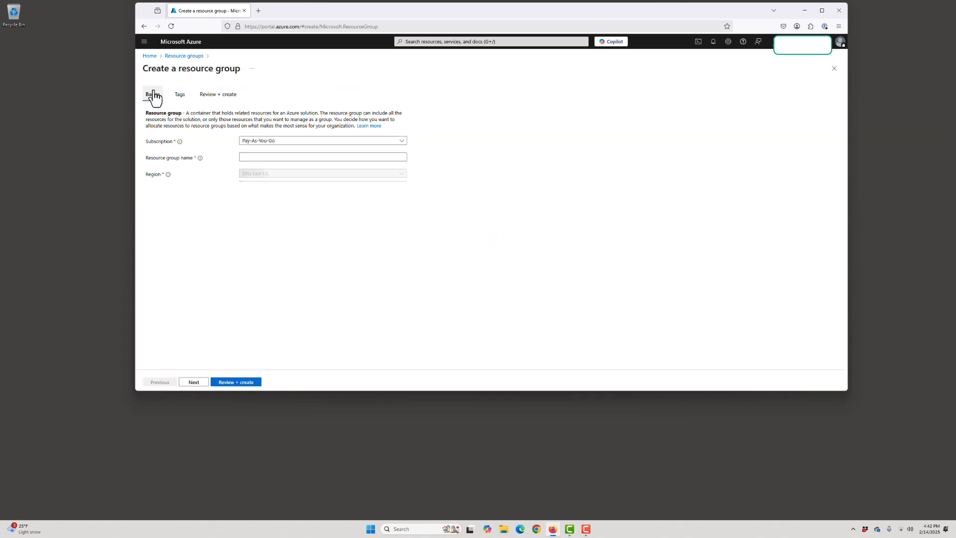
Step: Name the resource group mod5_vm and set its region to (US) West US 3
click(249, 157)
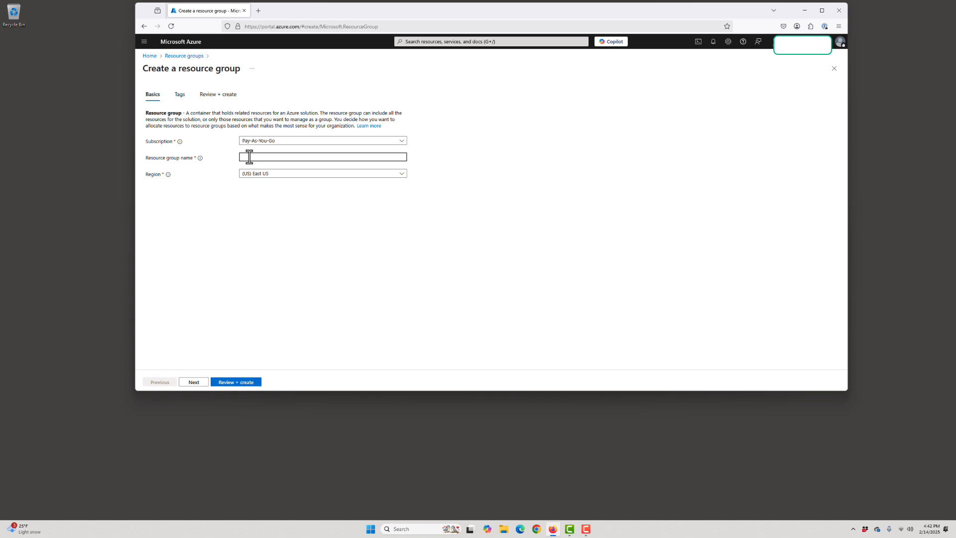
text(mod5_vm)
click(281, 174)
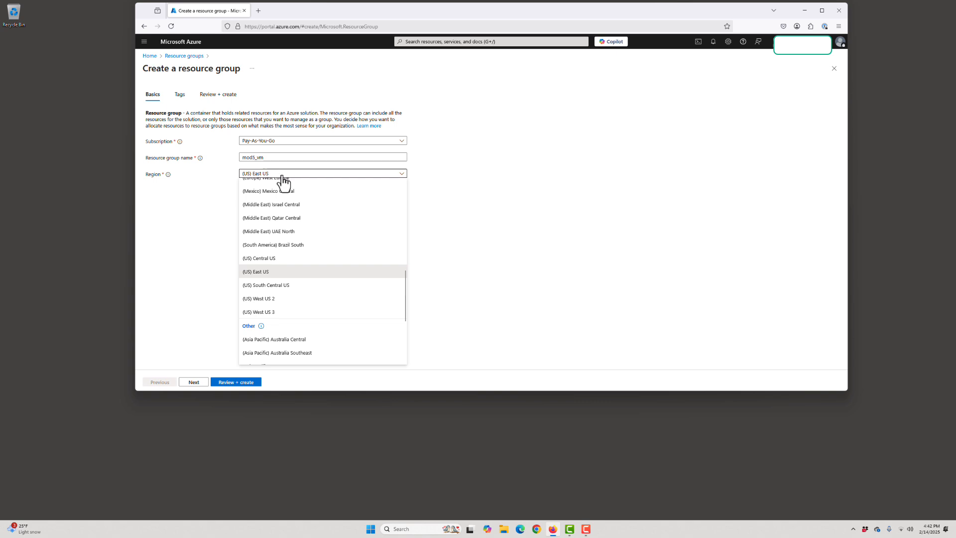
scroll(286, 199, up, 2)
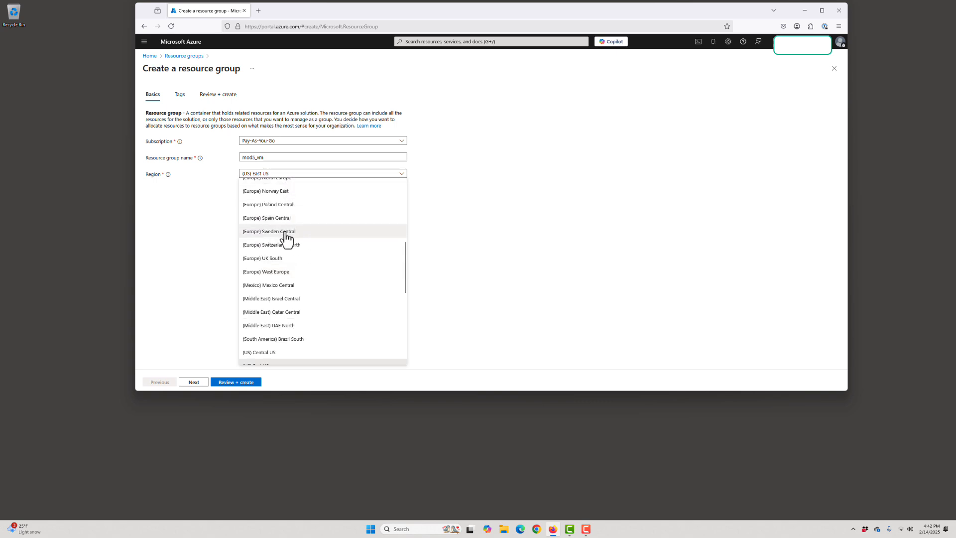
scroll(287, 238, down, 3)
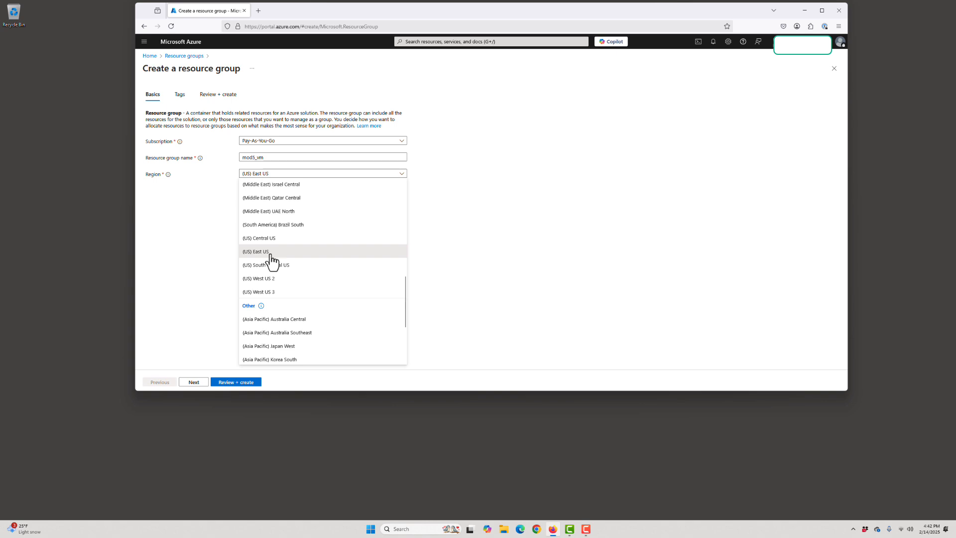
click(267, 292)
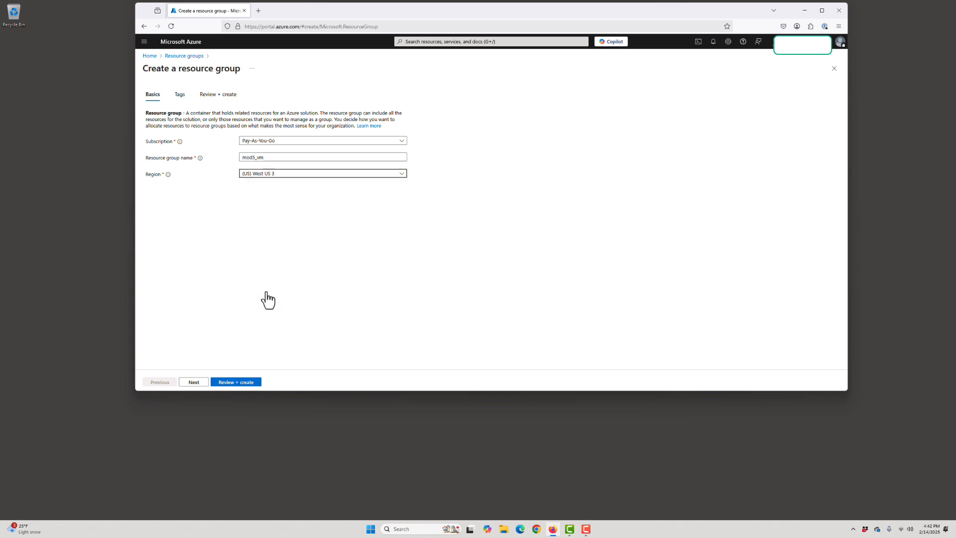
Step: Review and create the mod5_vm resource group, then dismiss the notification
click(233, 382)
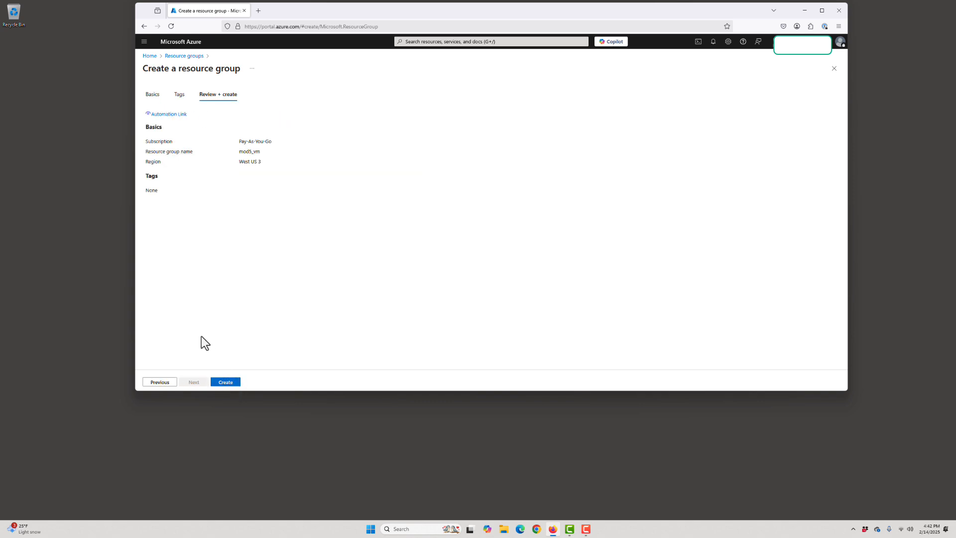
click(226, 382)
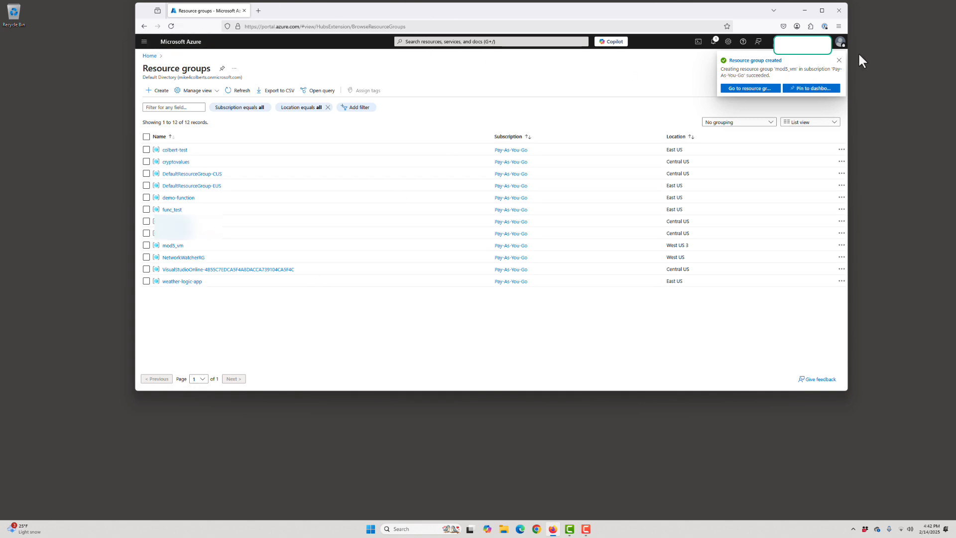
click(839, 61)
Step: Search for Virtual machines, open it, and start creating an Azure virtual machine
click(412, 42)
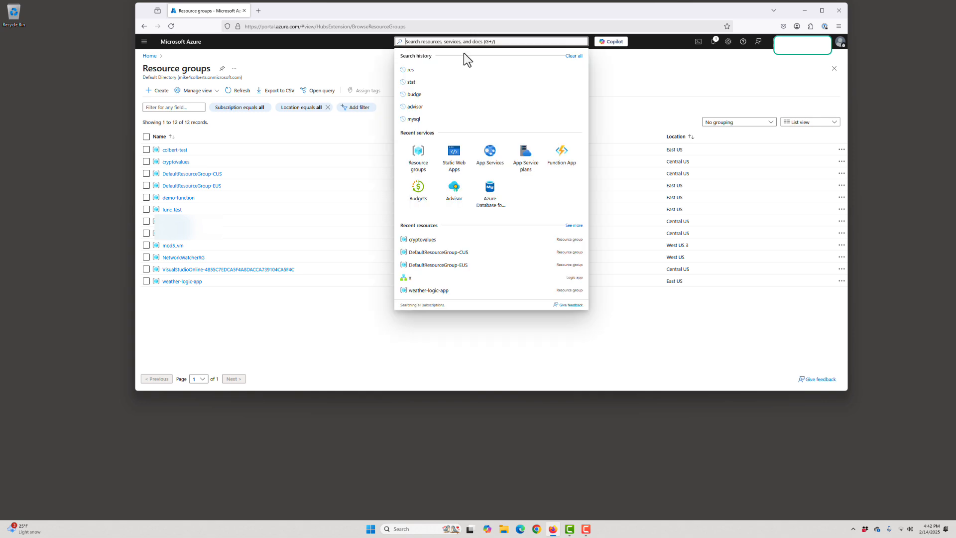
text(vir)
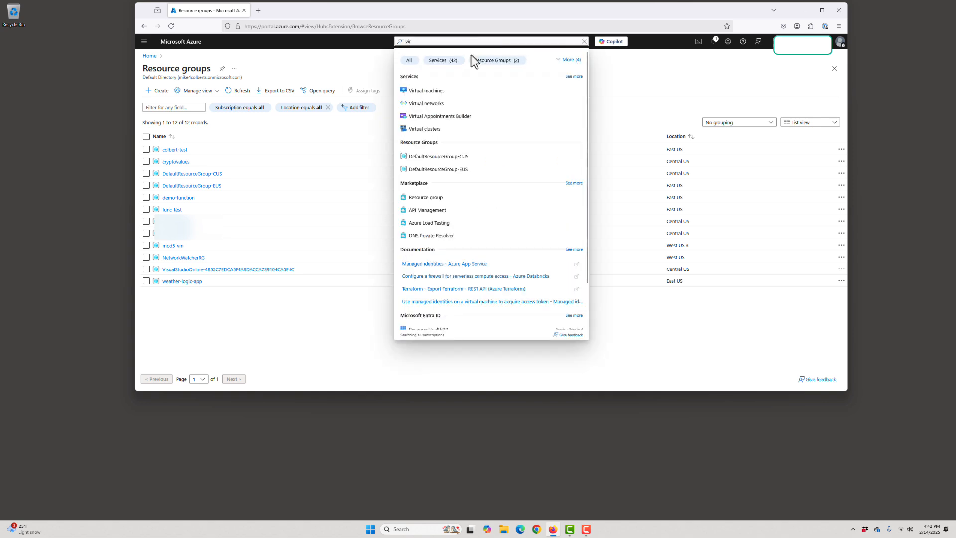
text(tual)
click(438, 90)
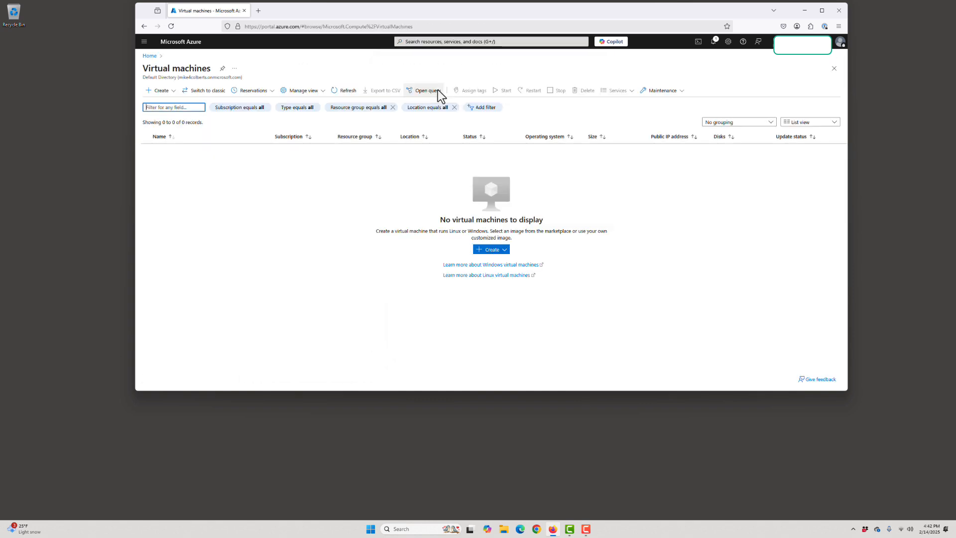
click(156, 92)
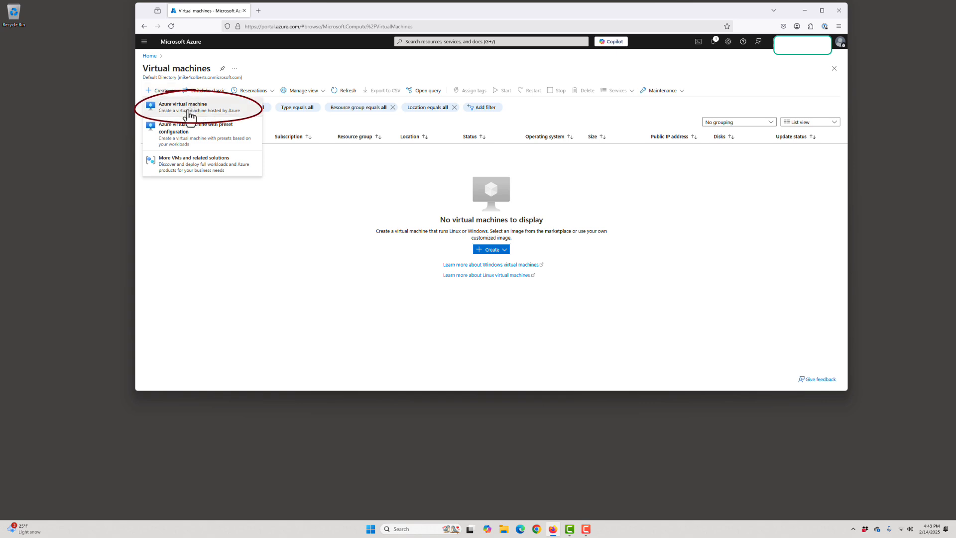
click(193, 108)
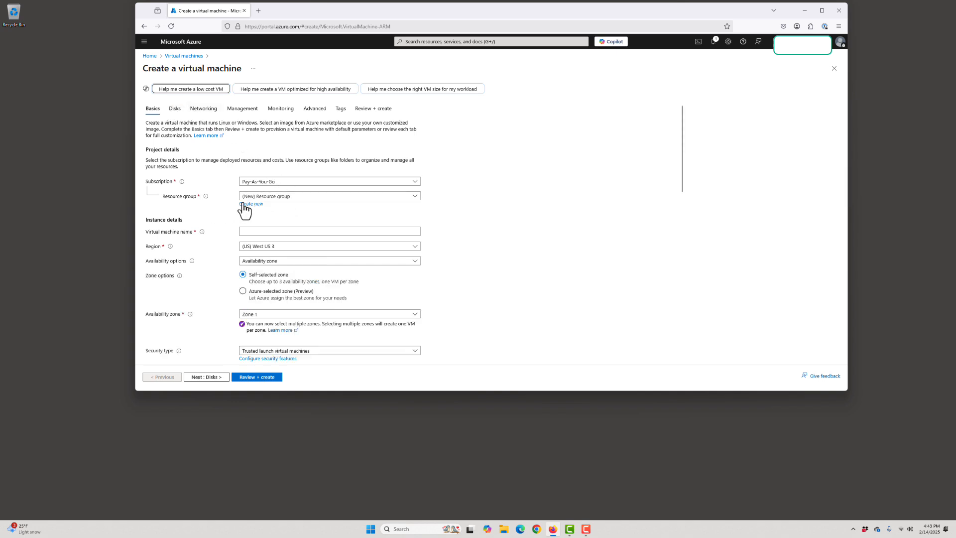
Step: Select the mod5_vm resource group and name the virtual machine mod5-linux
click(415, 198)
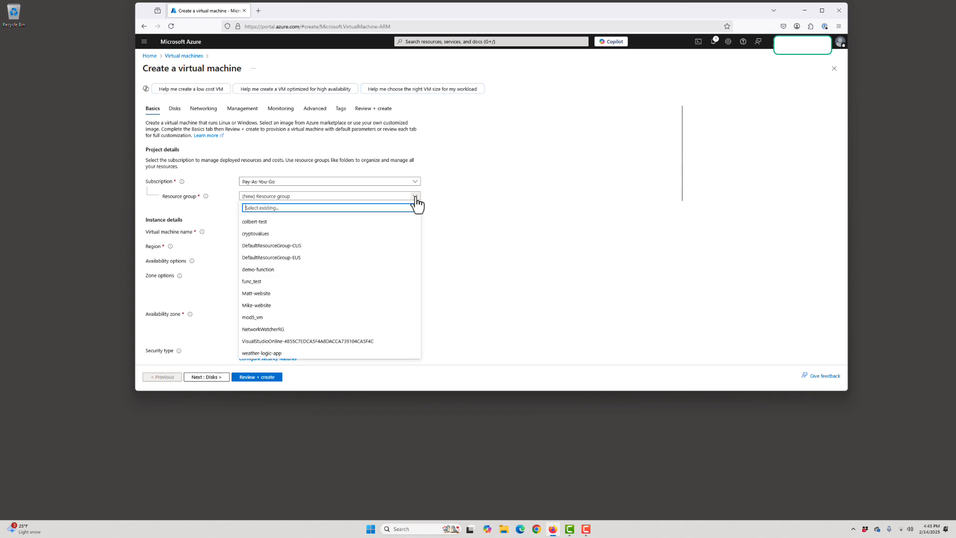
click(368, 317)
click(307, 231)
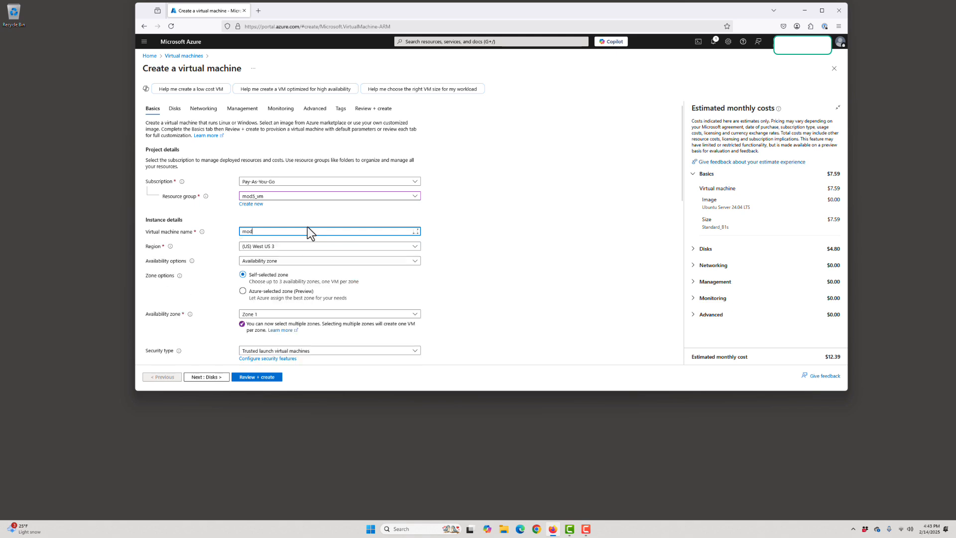
text(mod5-linux)
Step: Set availability options to No infrastructure redundancy required and the security type to Standard
click(474, 257)
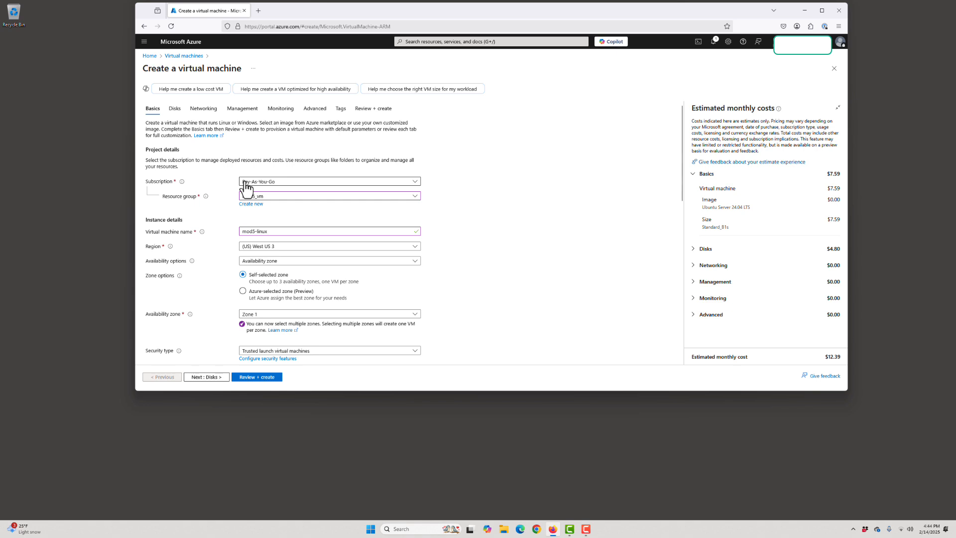
click(284, 263)
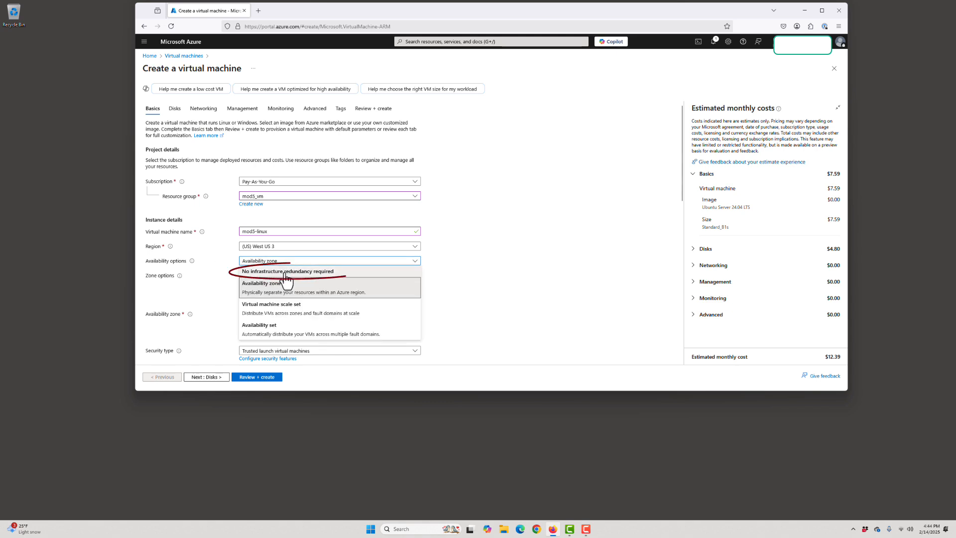
click(284, 272)
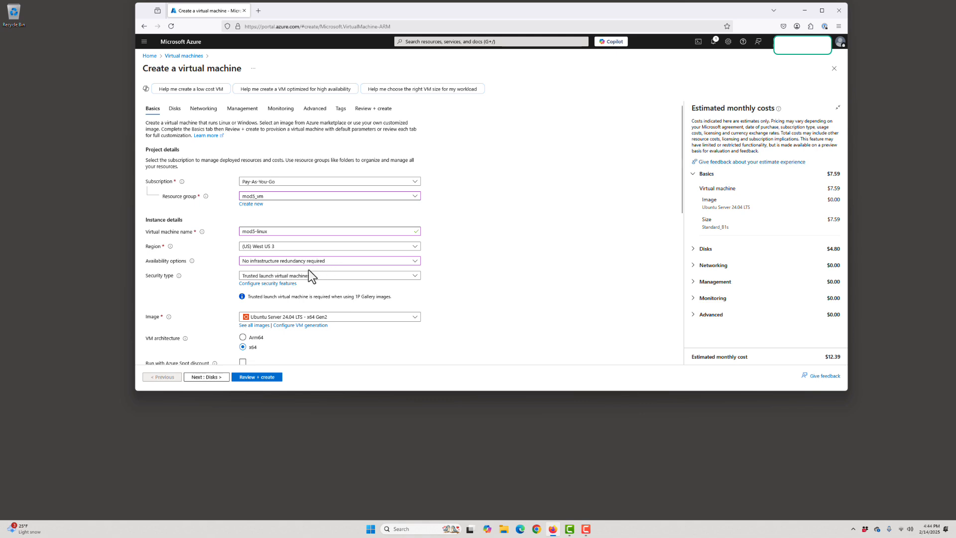
click(283, 277)
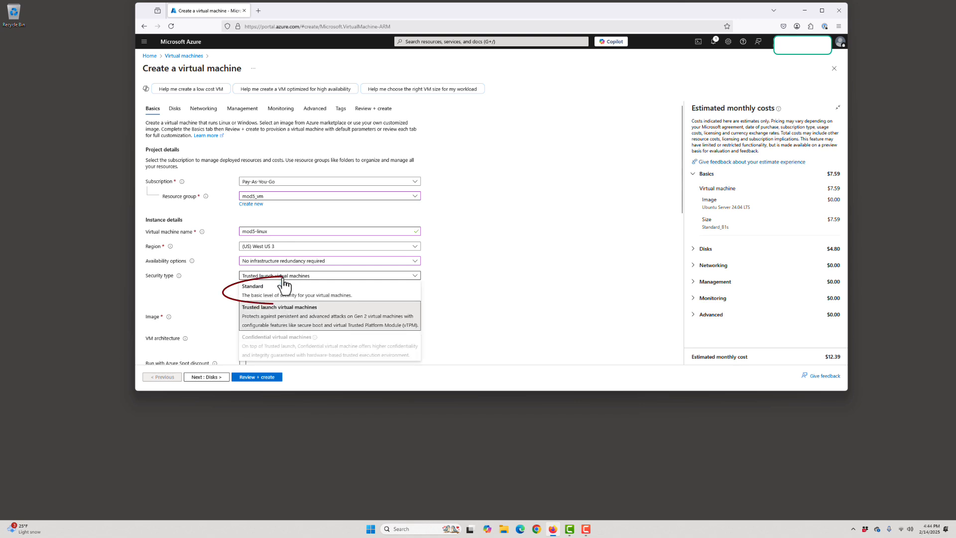
click(257, 293)
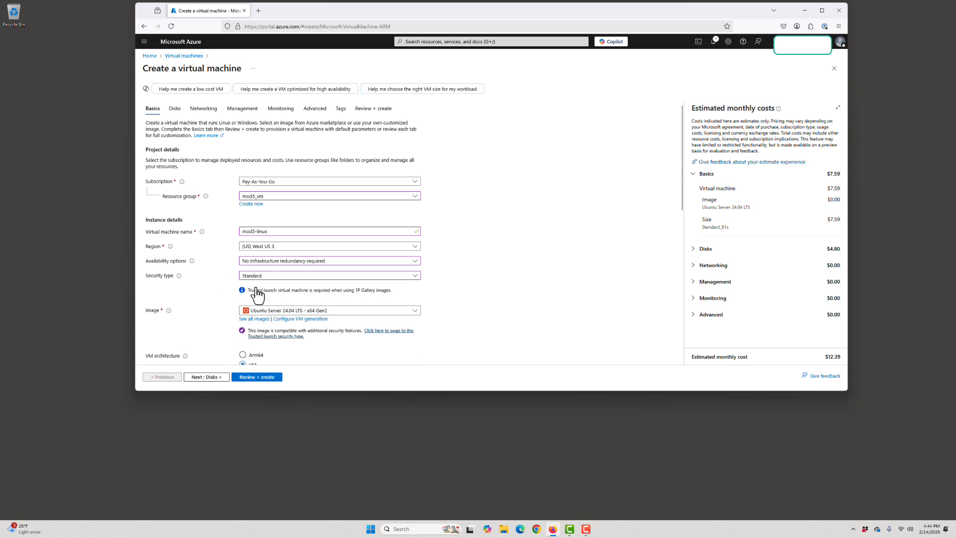
Step: Keep the Ubuntu Server 24.04 LTS - x64 Gen2 image and set the VM size to Standard_B1ls
click(337, 312)
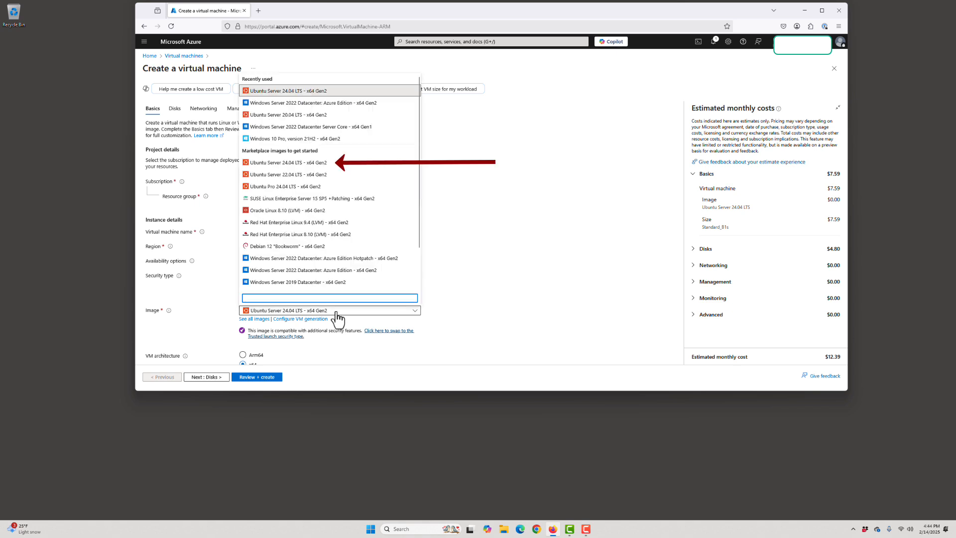
click(338, 312)
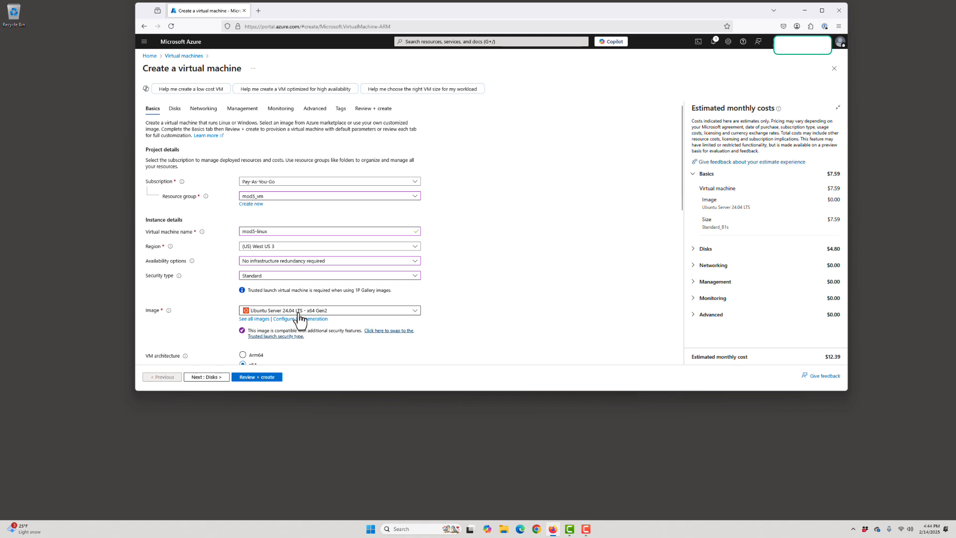
scroll(496, 265, down, 4)
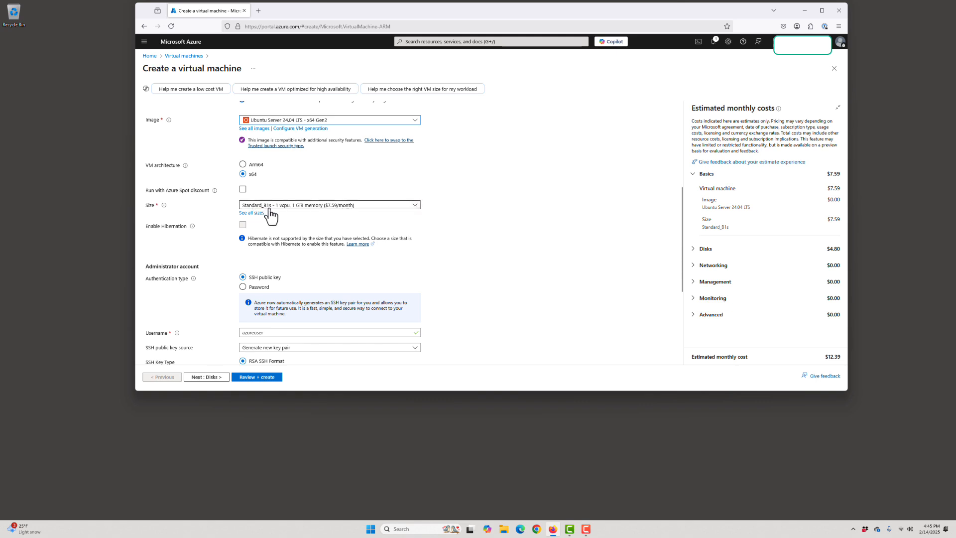
click(415, 206)
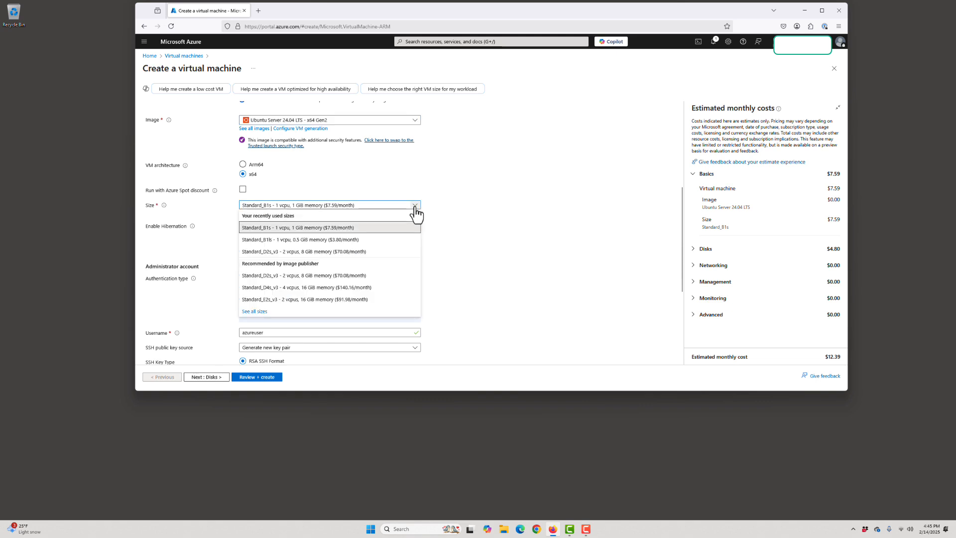
click(277, 241)
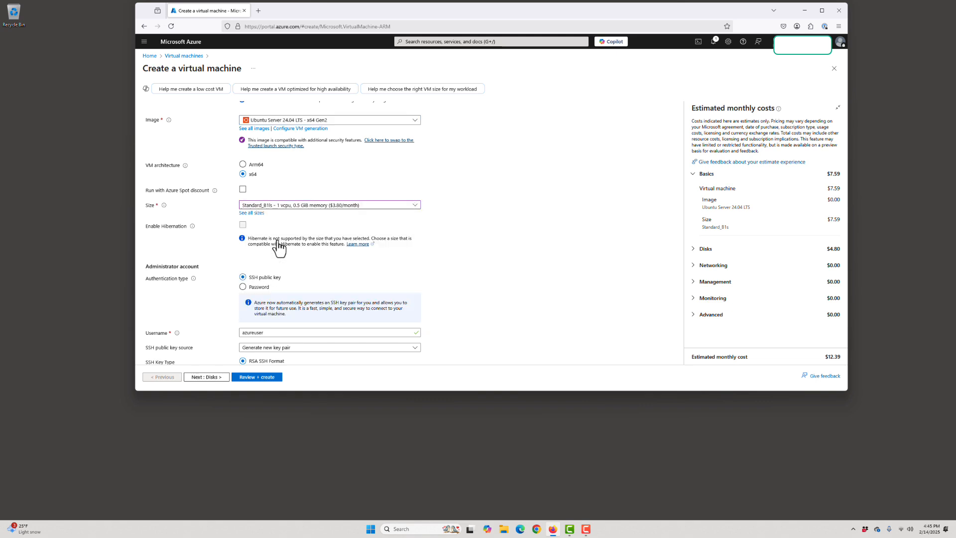
Step: Change the VM size to B1s by searching the full size list and selecting it
click(416, 205)
click(253, 312)
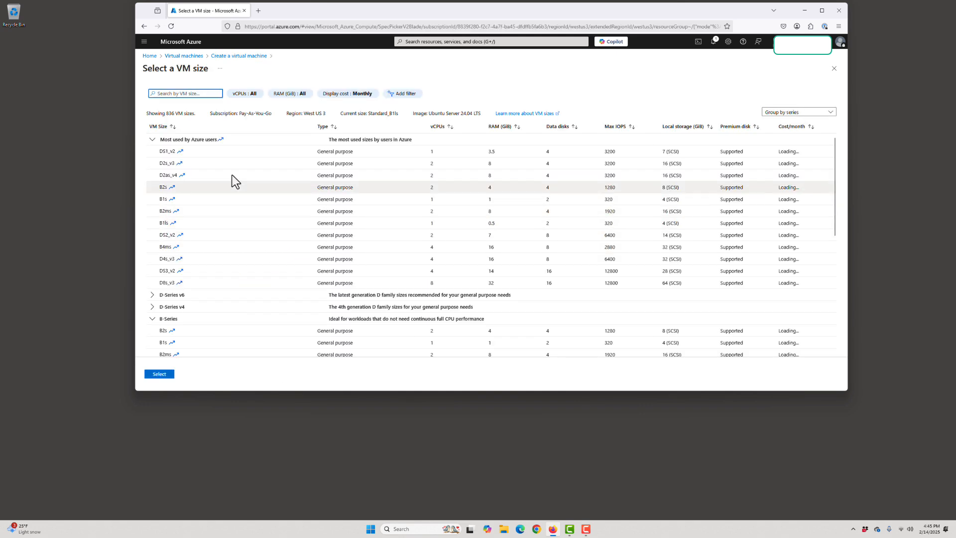
text(B1s)
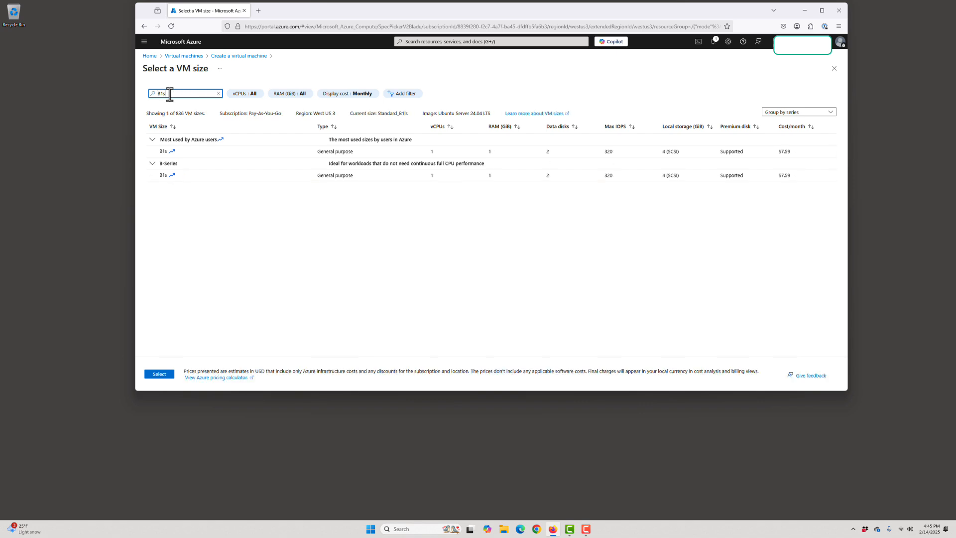
click(163, 151)
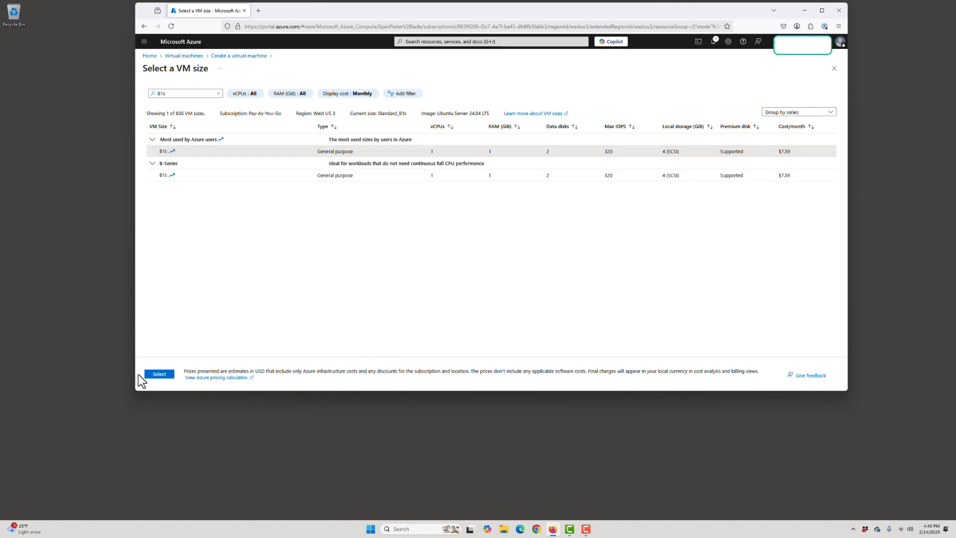
click(160, 375)
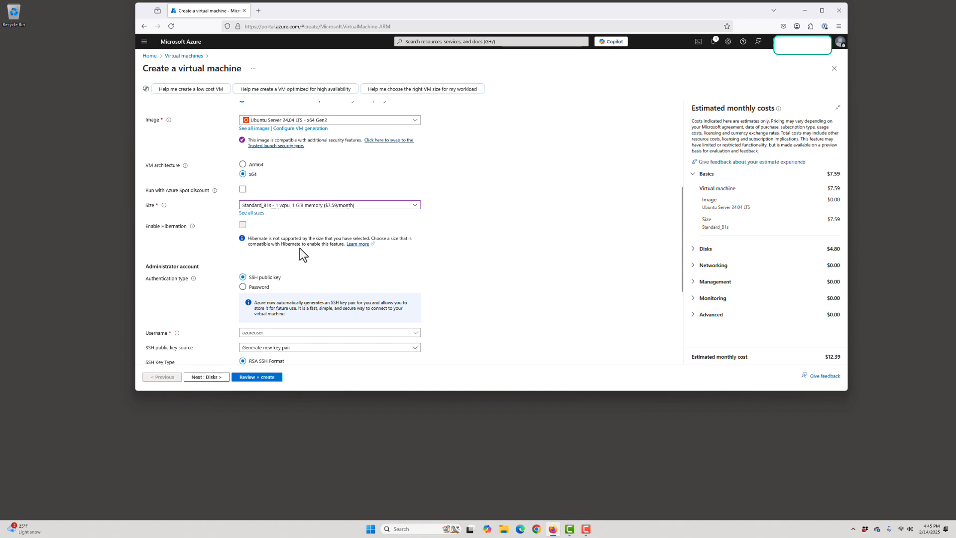
Step: Keep the default SSH key and disk settings and enable deleting the public IP and NIC when the VM is deleted
scroll(268, 256, down, 3)
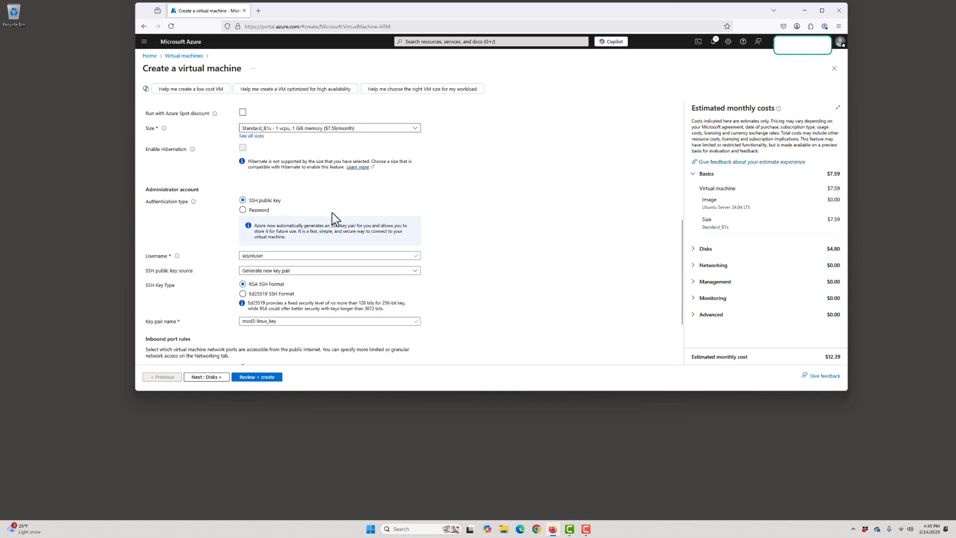
scroll(333, 213, down, 3)
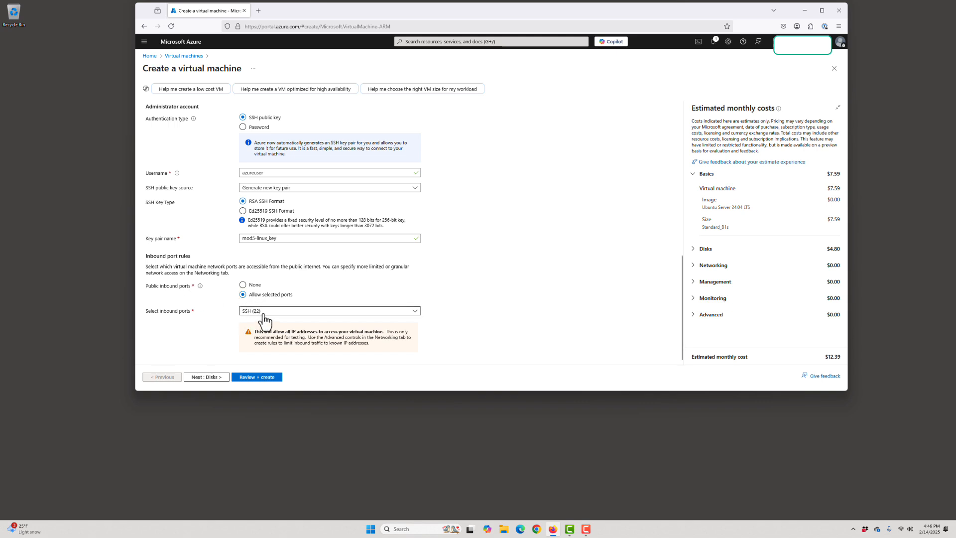
click(214, 378)
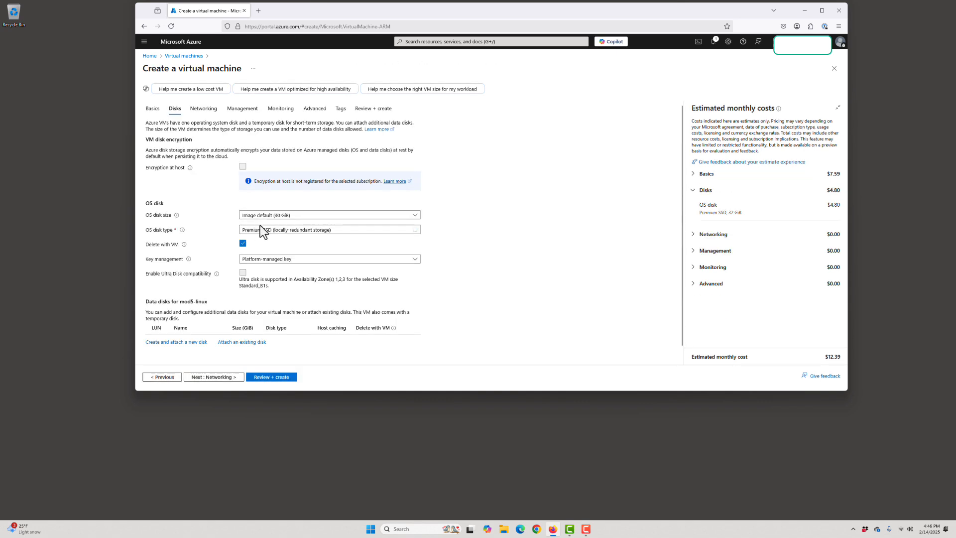
click(221, 379)
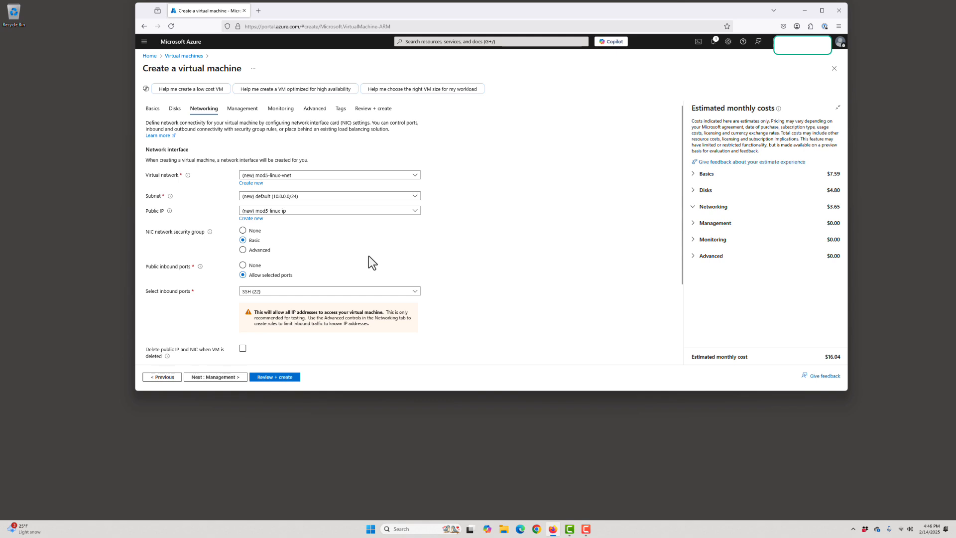
scroll(331, 249, down, 2)
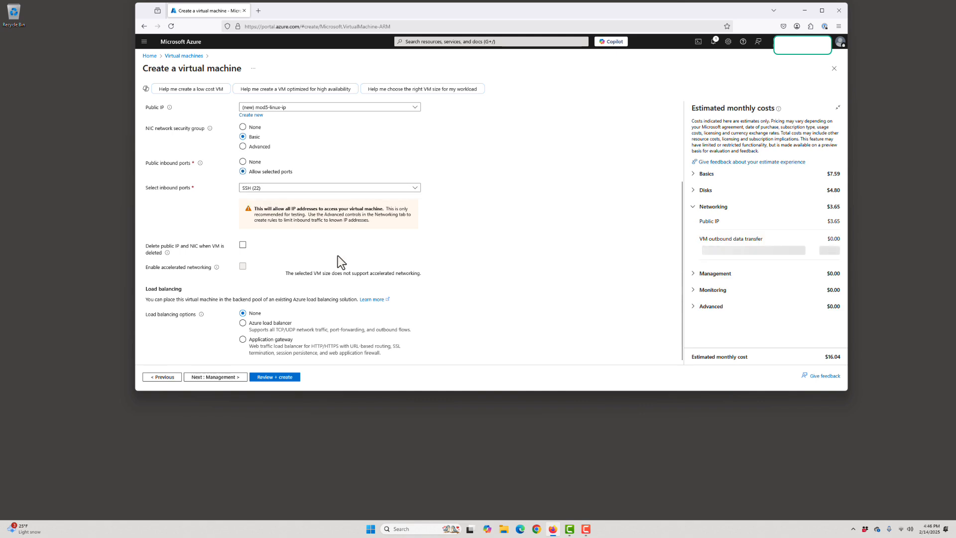
click(243, 246)
Step: Advance through the Management, Monitoring, Advanced and Tags tabs with defaults to Review + create
click(222, 382)
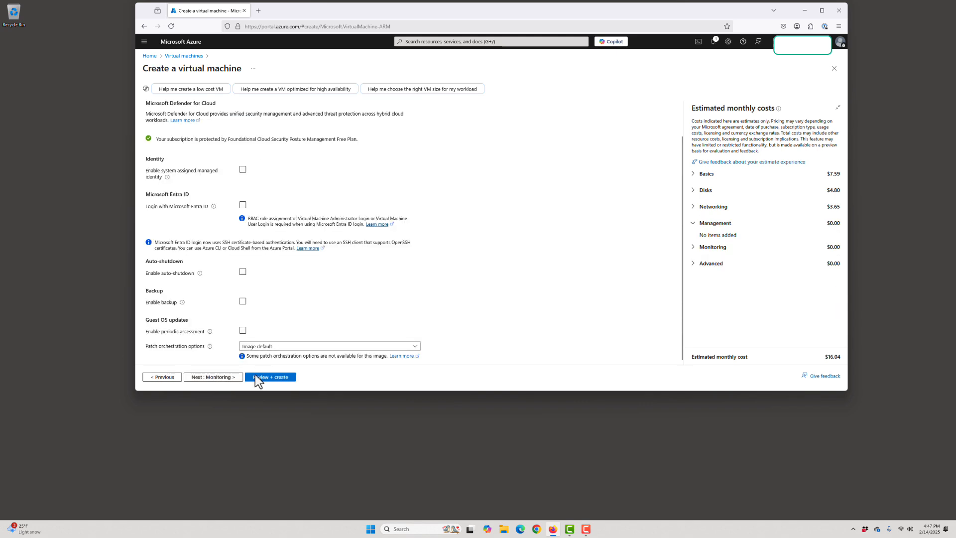
click(218, 380)
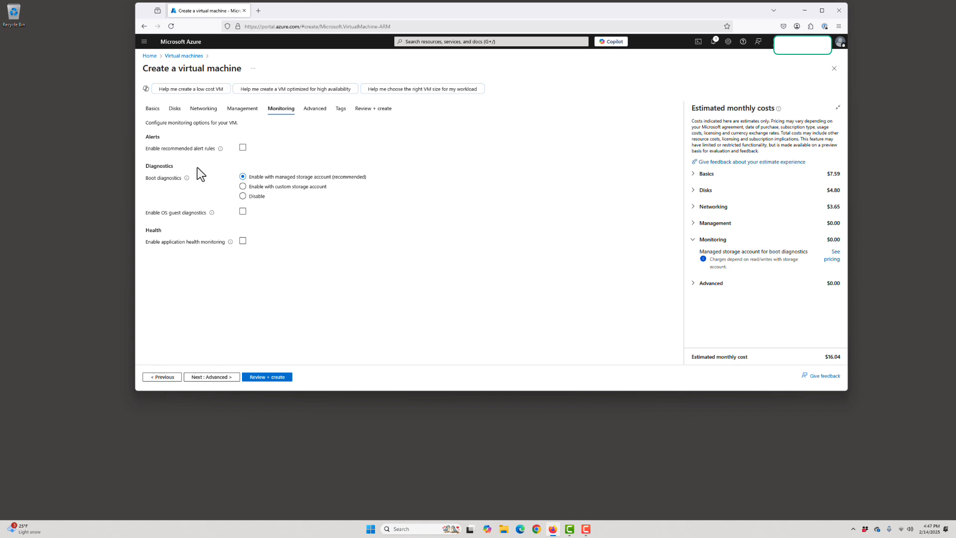
click(212, 378)
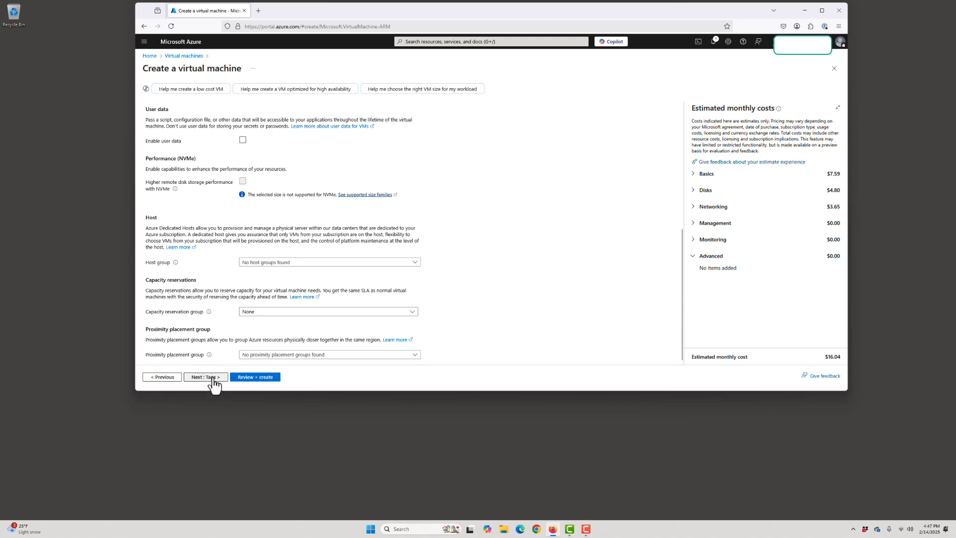
click(212, 378)
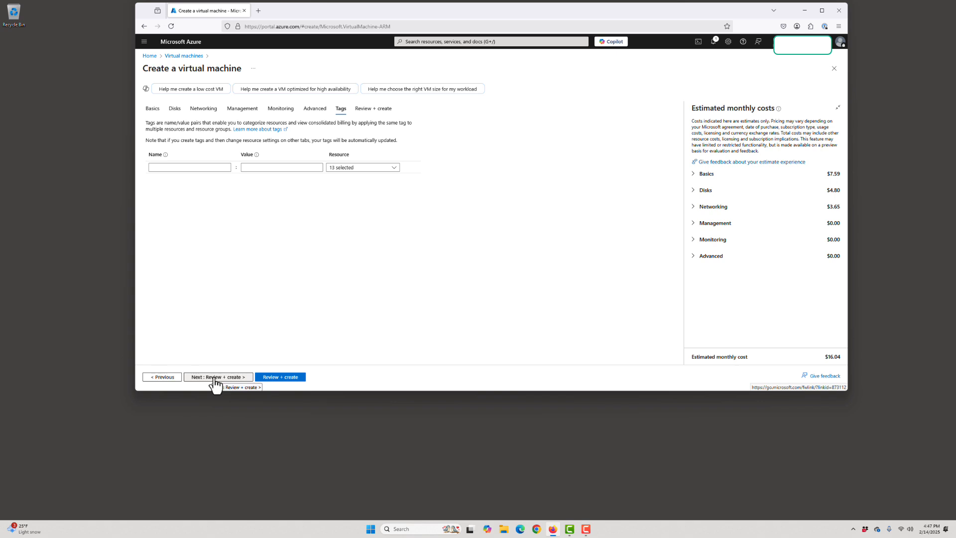
click(215, 379)
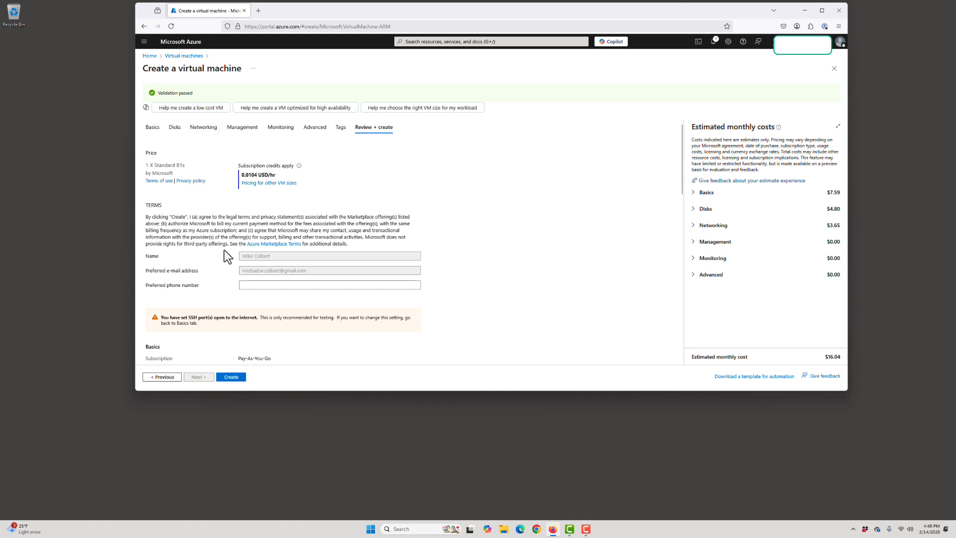
Step: Create the virtual machine, downloading the private key and creating the resource
click(233, 379)
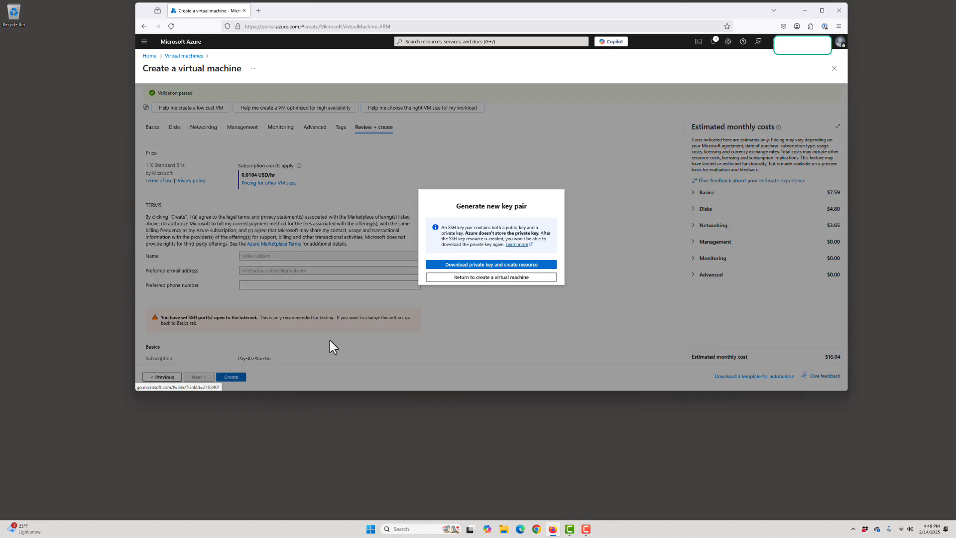
click(487, 265)
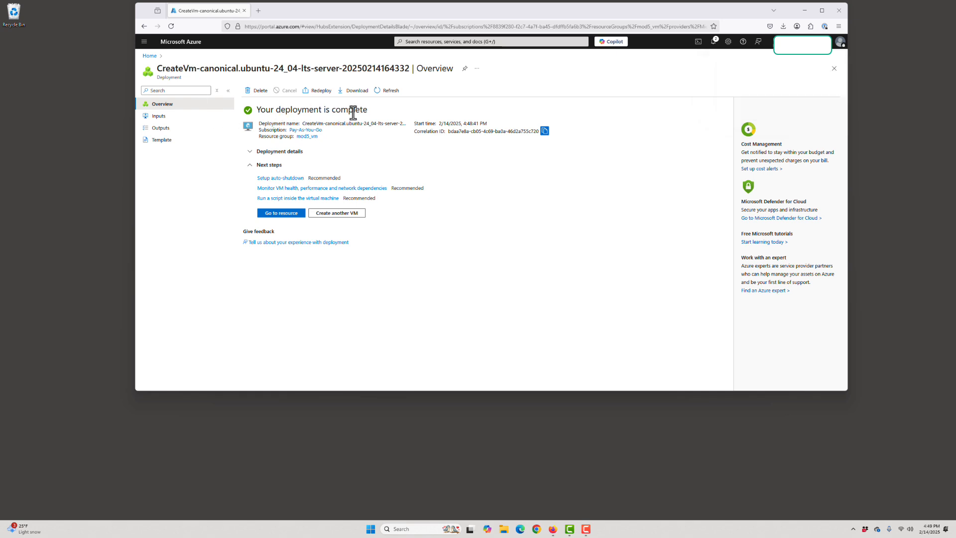
Step: Open the mod5-linux virtual machine from the recent resources on the portal home page
click(150, 56)
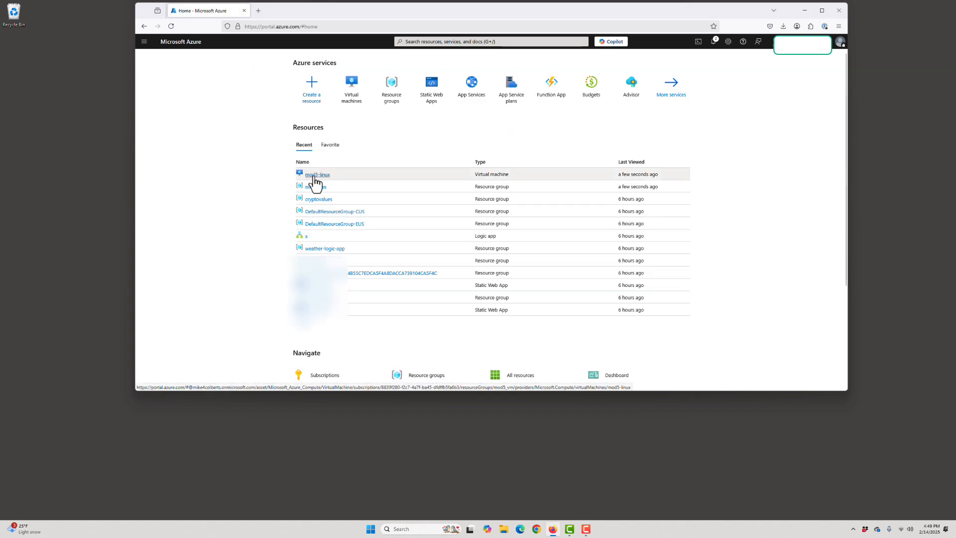
mouse_move(314, 177)
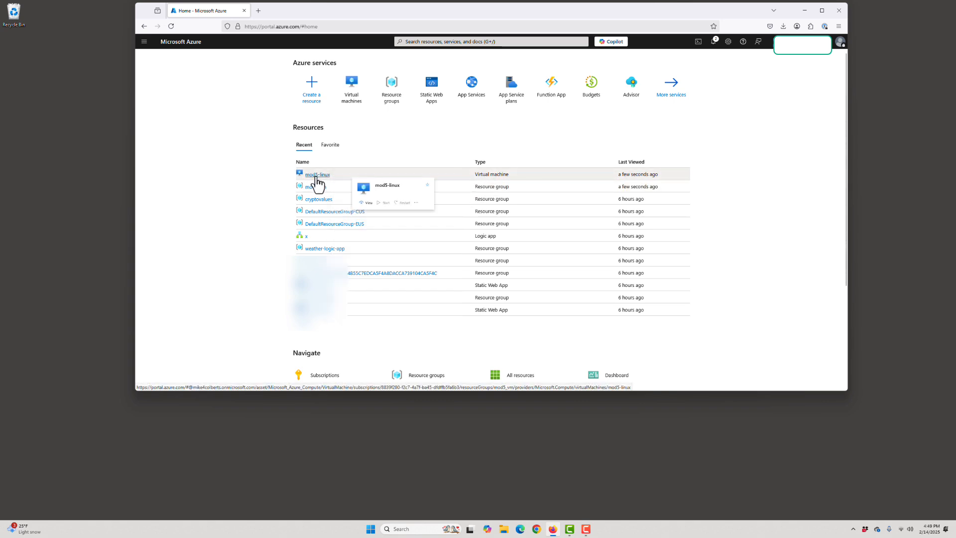
click(316, 176)
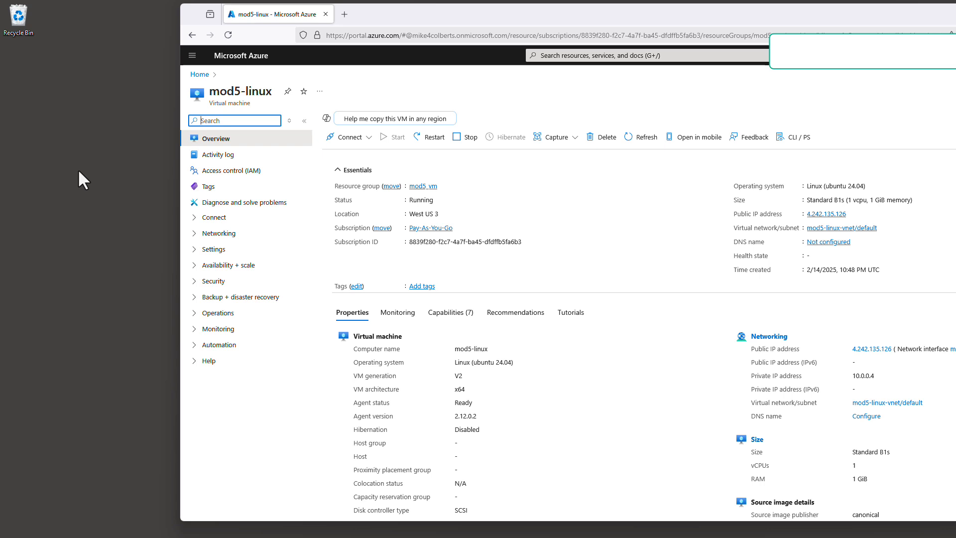
Step: Create a new folder named keys on the desktop
right_click(58, 110)
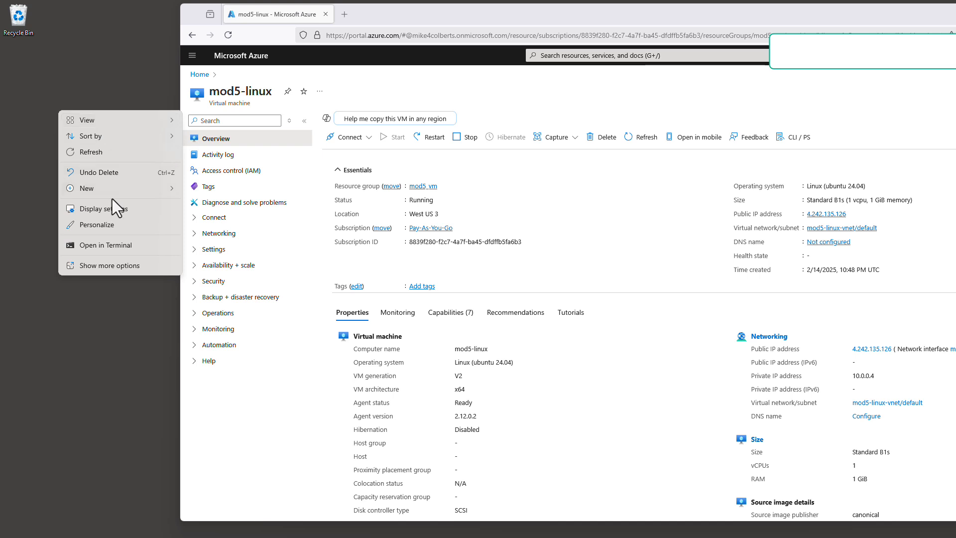
mouse_move(111, 188)
click(215, 194)
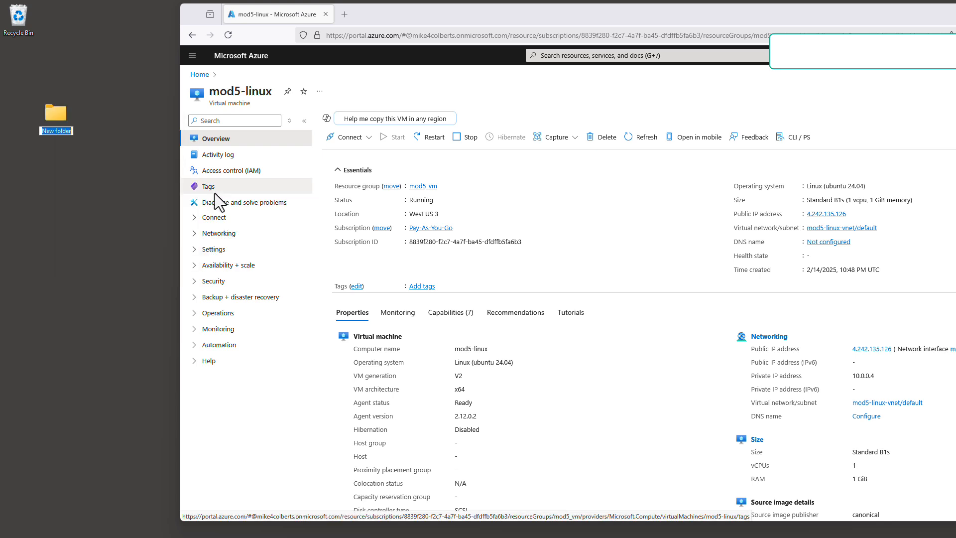
text(keys)
key(Return)
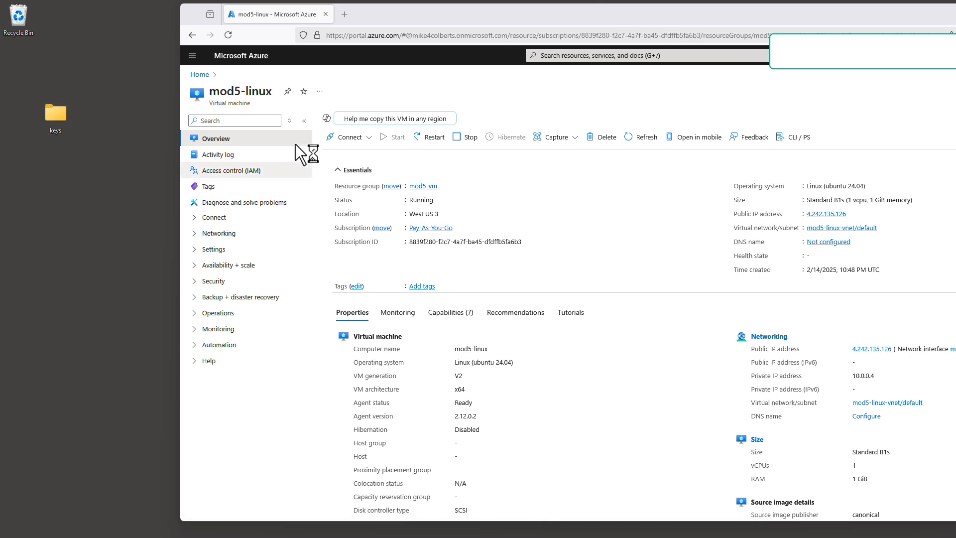
Step: Open the Downloads folder in File Explorer and check the file name extensions view option
key(super+e)
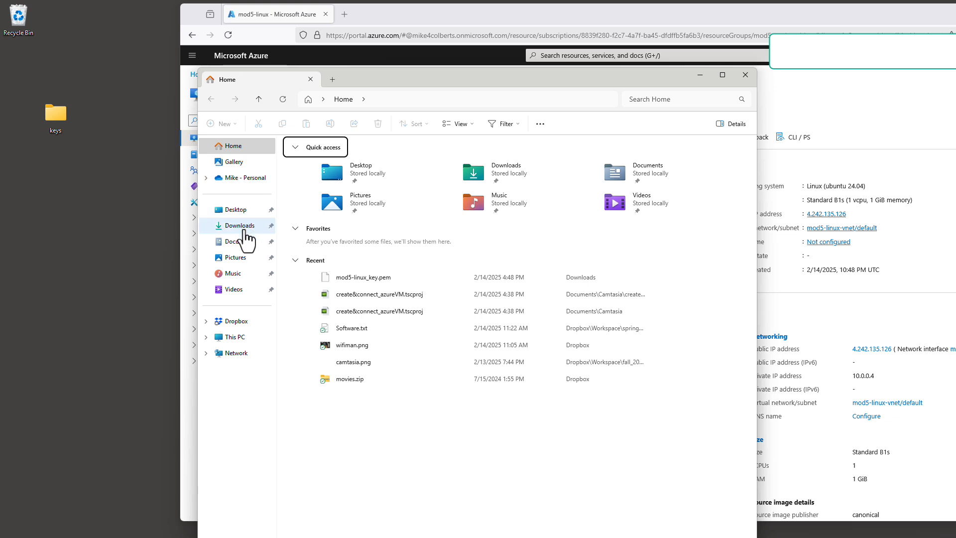
click(245, 230)
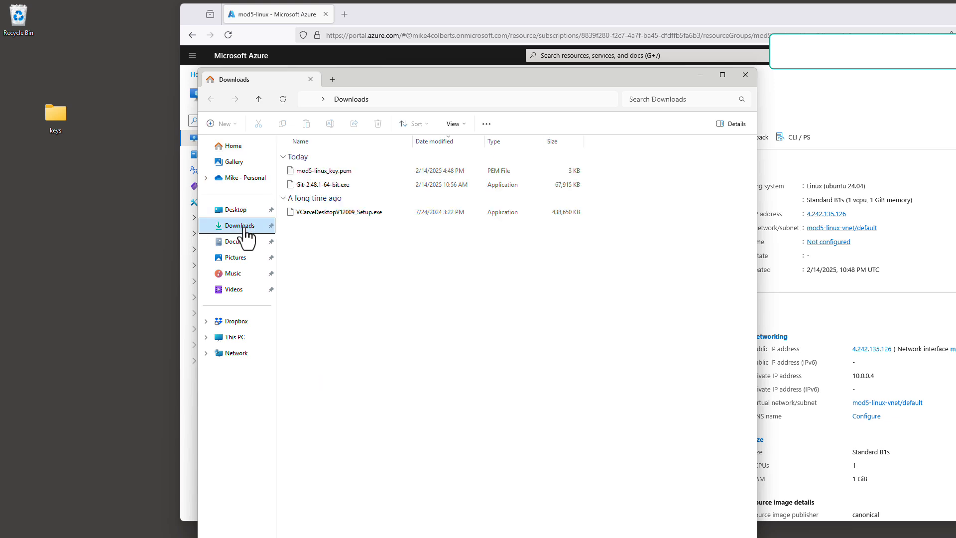
click(327, 172)
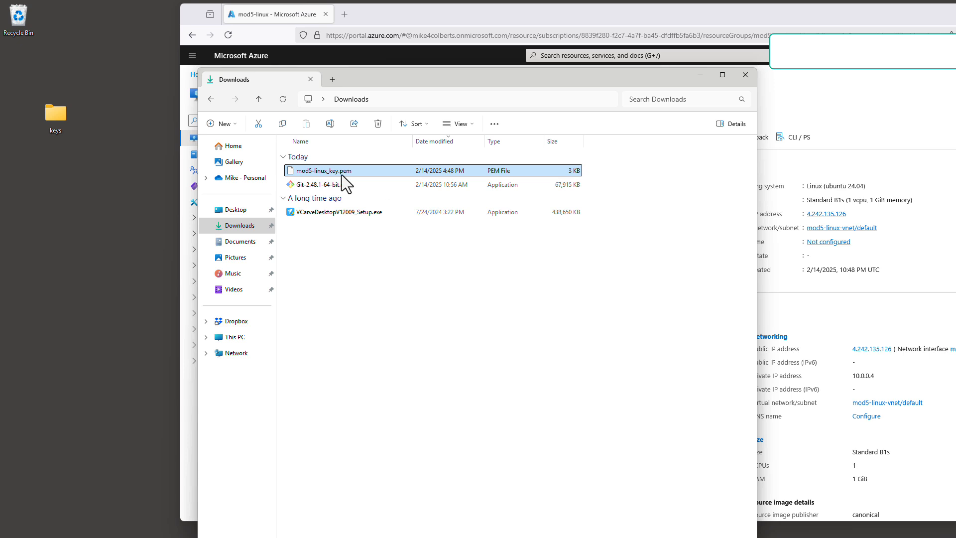
click(455, 124)
mouse_move(456, 309)
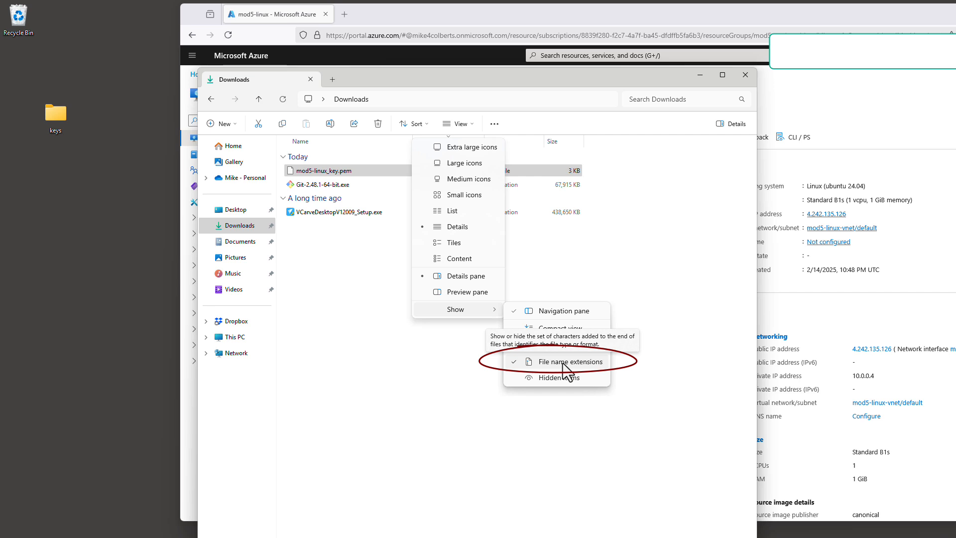
click(358, 256)
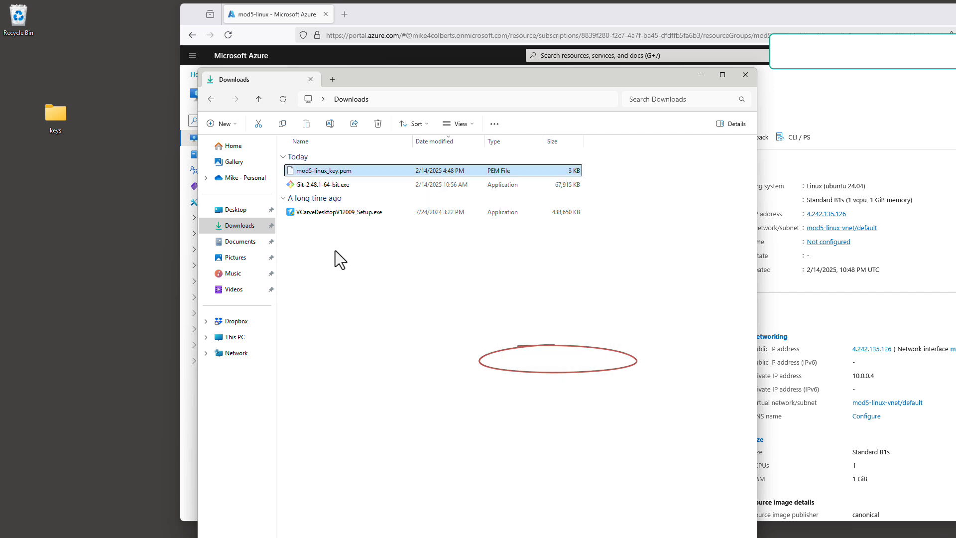
Step: Copy mod5-linux_key.pem from Downloads into the desktop keys folder
click(342, 172)
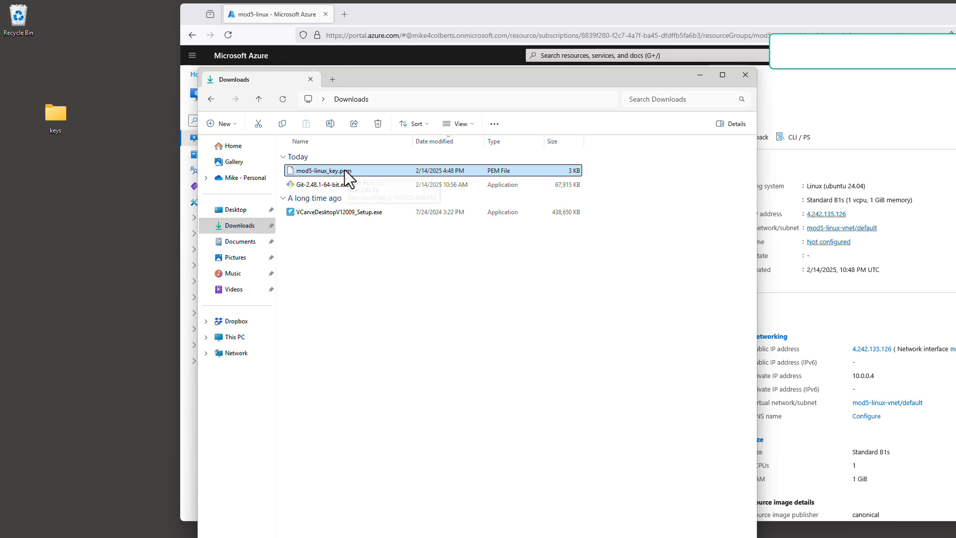
key(ctrl+c)
click(55, 114)
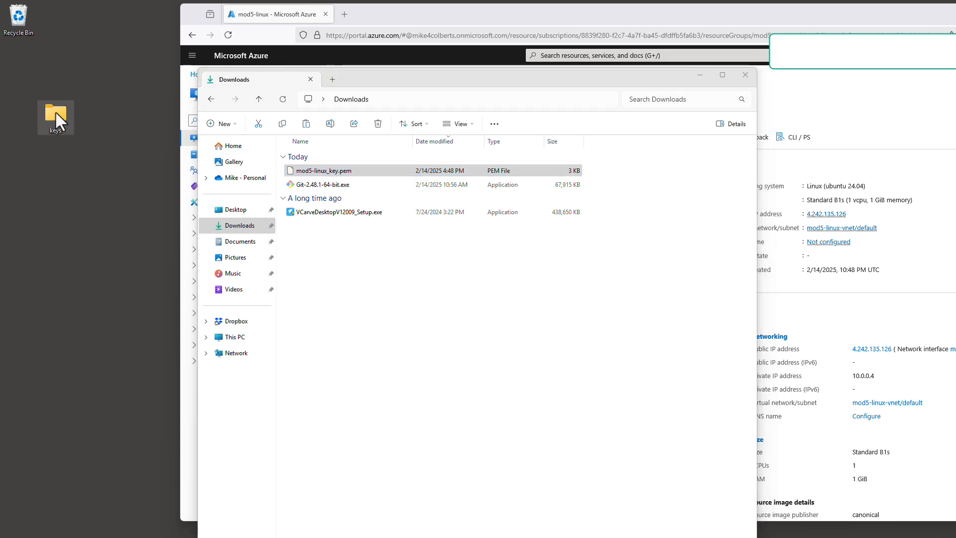
double_click(57, 113)
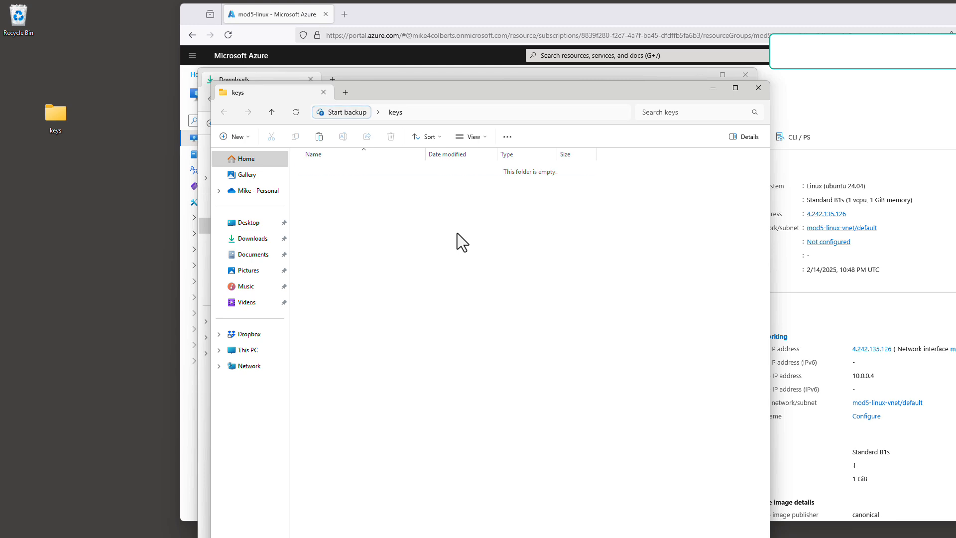
key(ctrl+v)
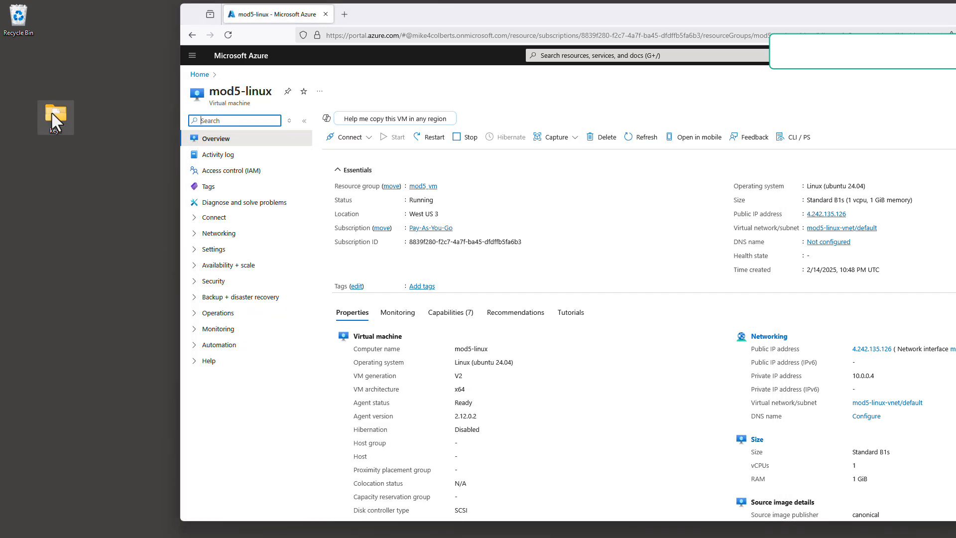
Step: Search for cmd and open Command Prompt
click(408, 530)
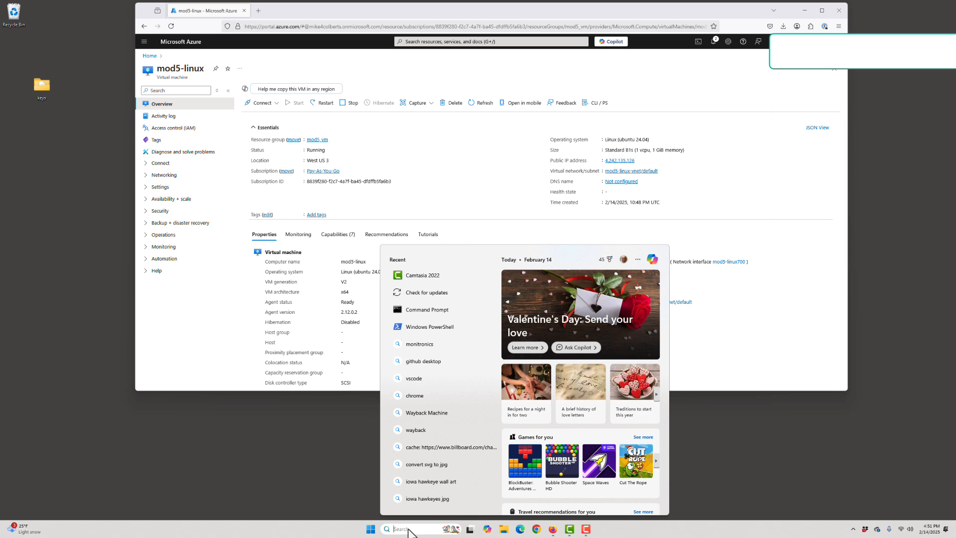
text(cmd)
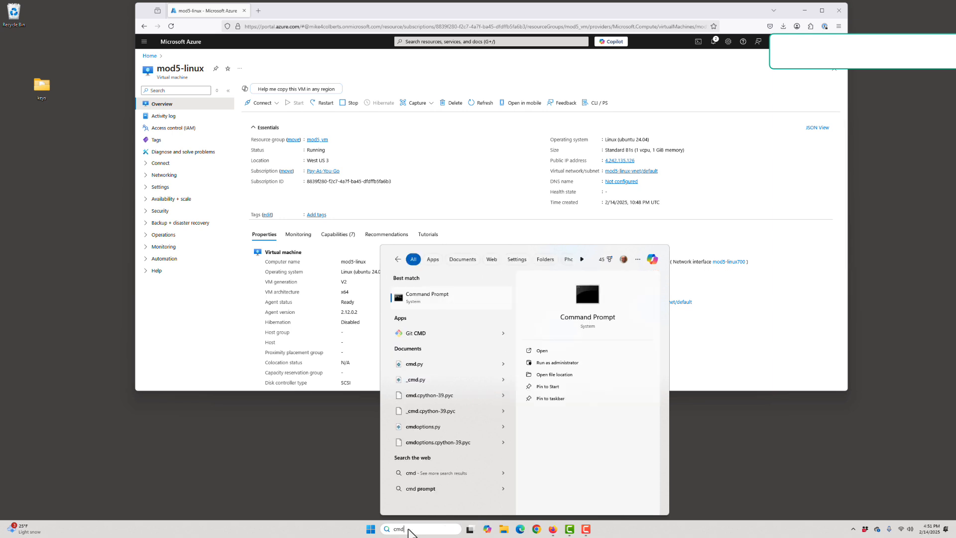
click(411, 295)
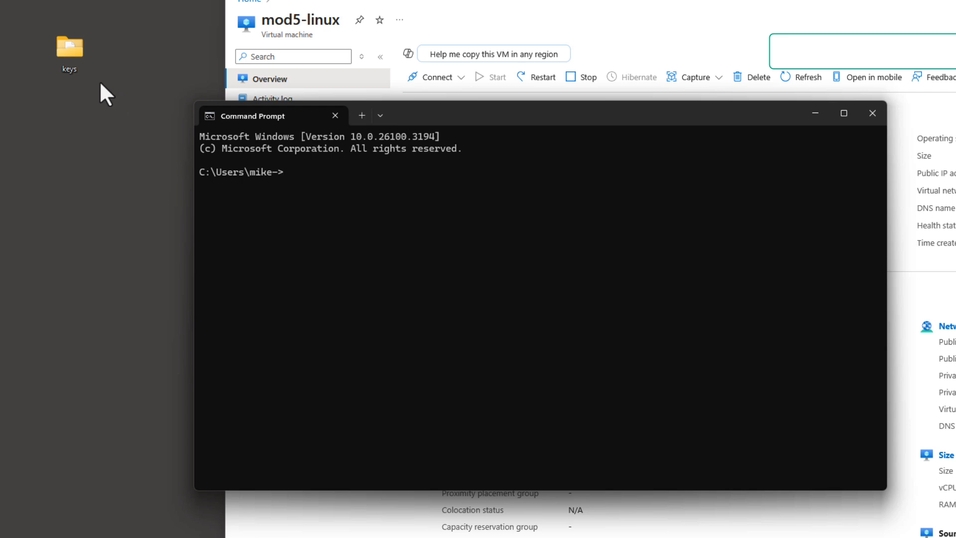
Step: Change Command Prompt into the desktop keys folder using its copied path and list the folder's contents
right_click(70, 48)
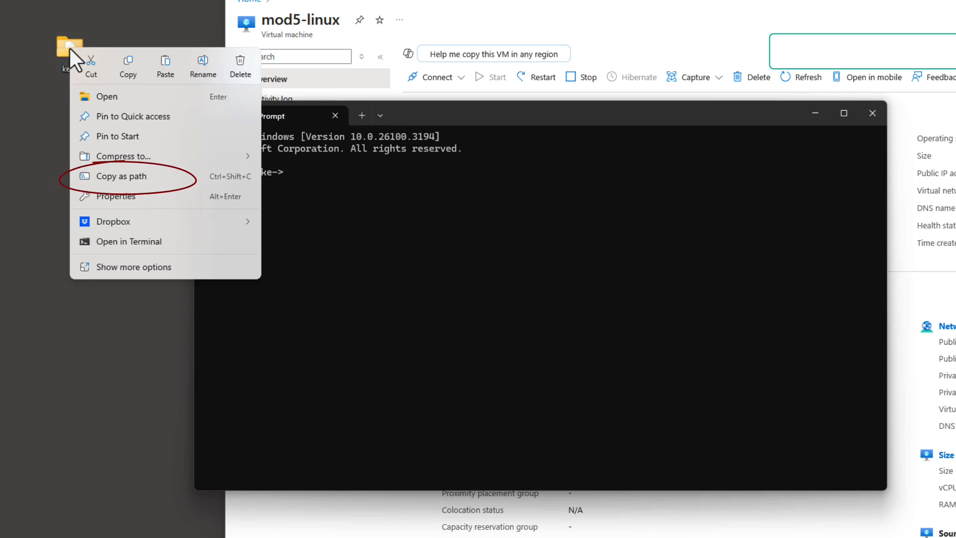
click(130, 178)
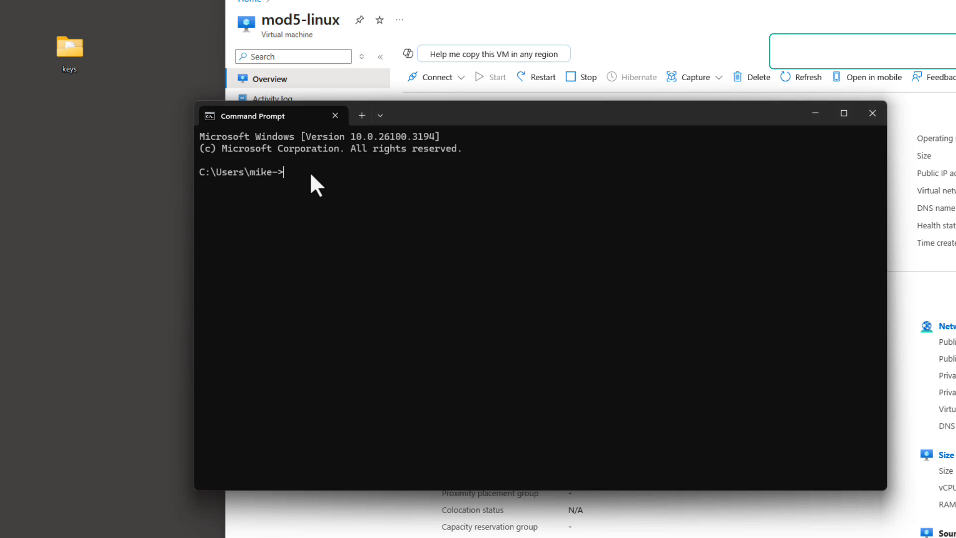
text(cd)
key(ctrl+v)
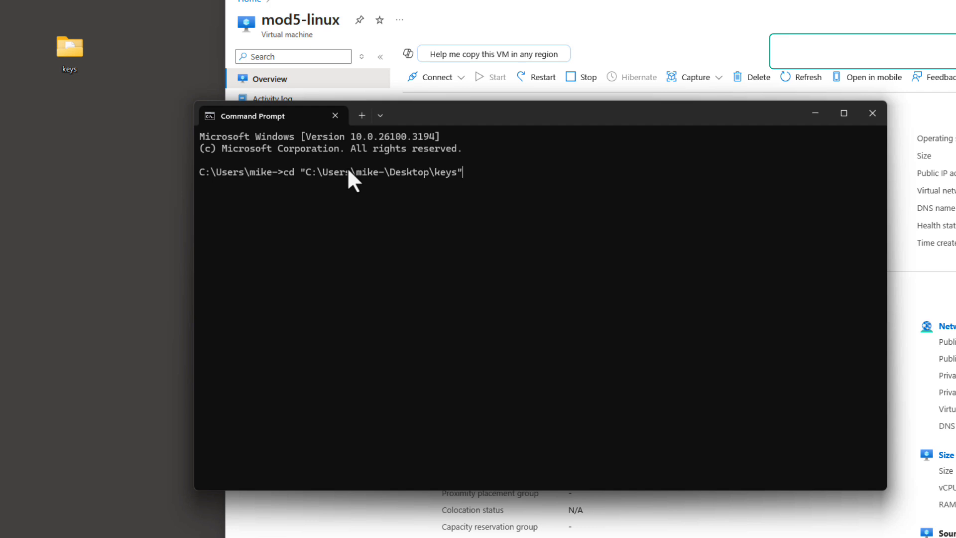
key(Return)
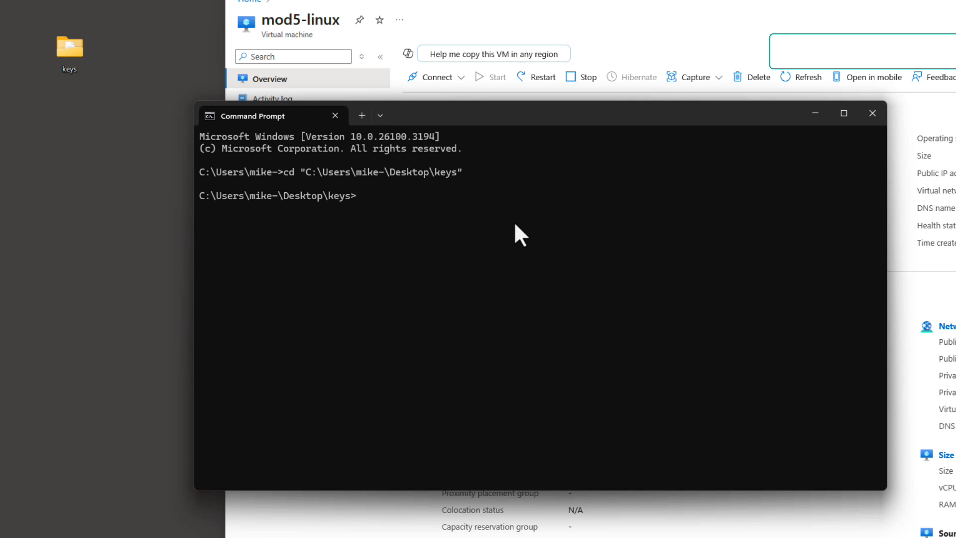
text(dir)
key(Return)
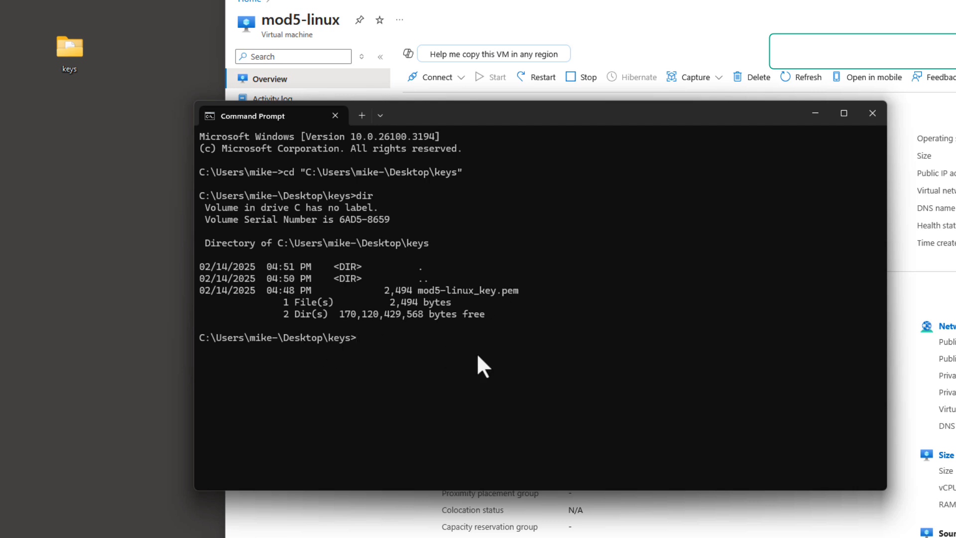
text(ssh -i)
text(mod)
key(Tab)
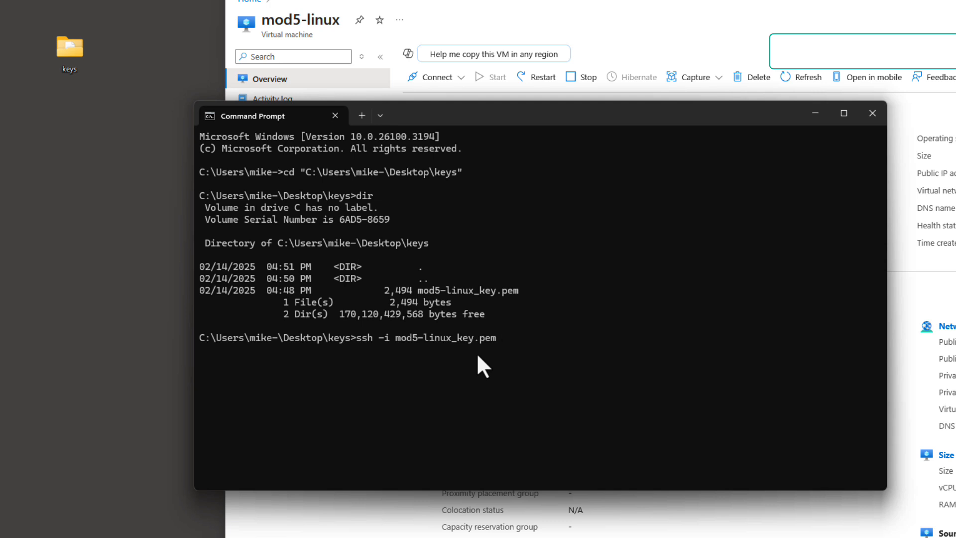
text(azureuser)
text(@)
drag(586, 110, 526, 119)
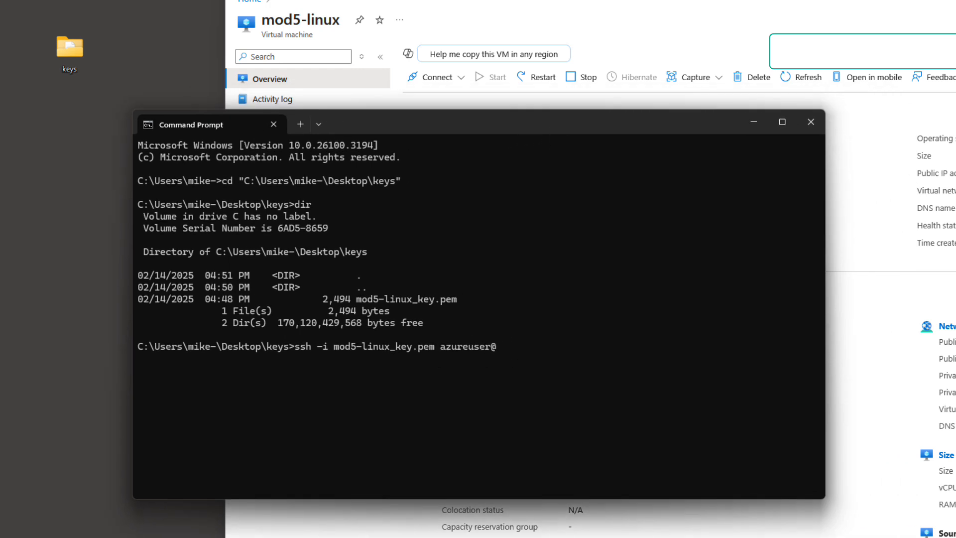
click(950, 173)
click(173, 400)
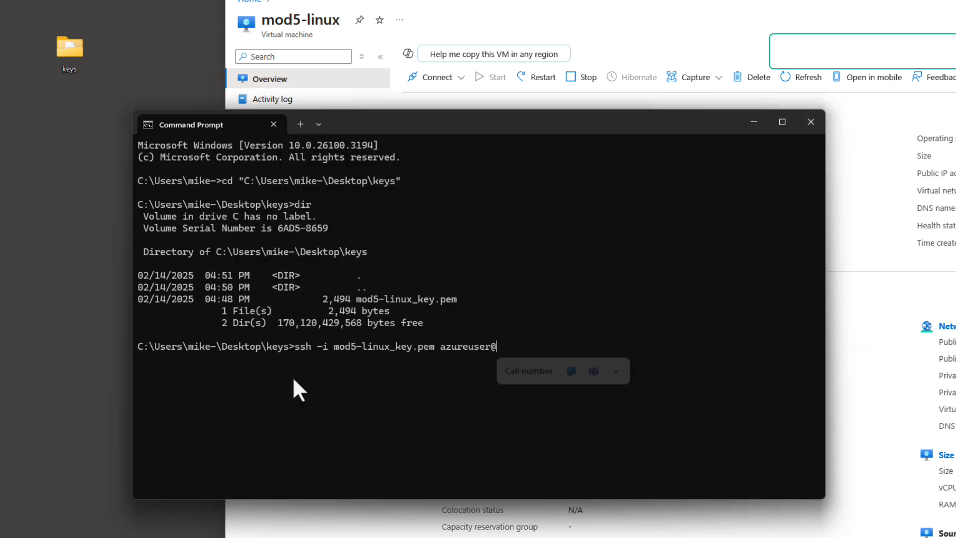
text(4.242.135.126)
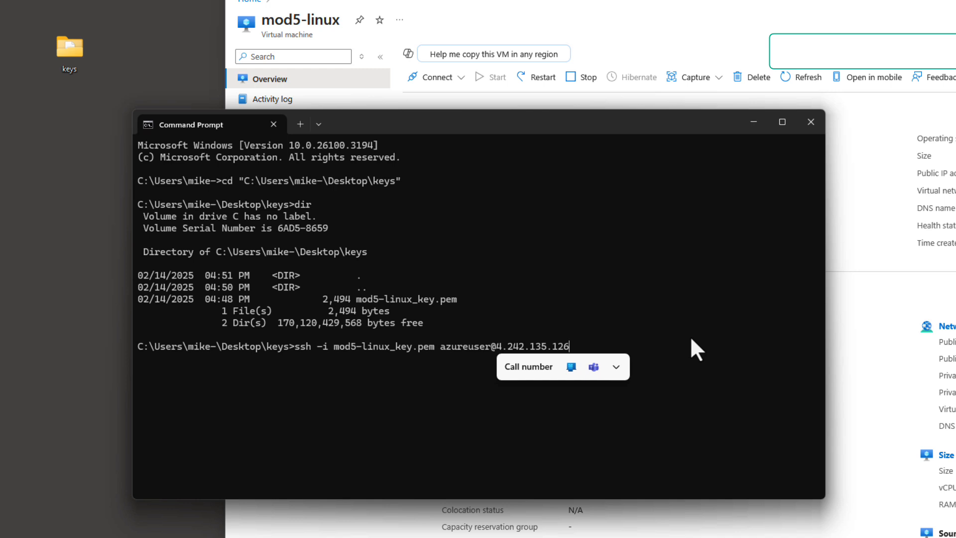
key(Return)
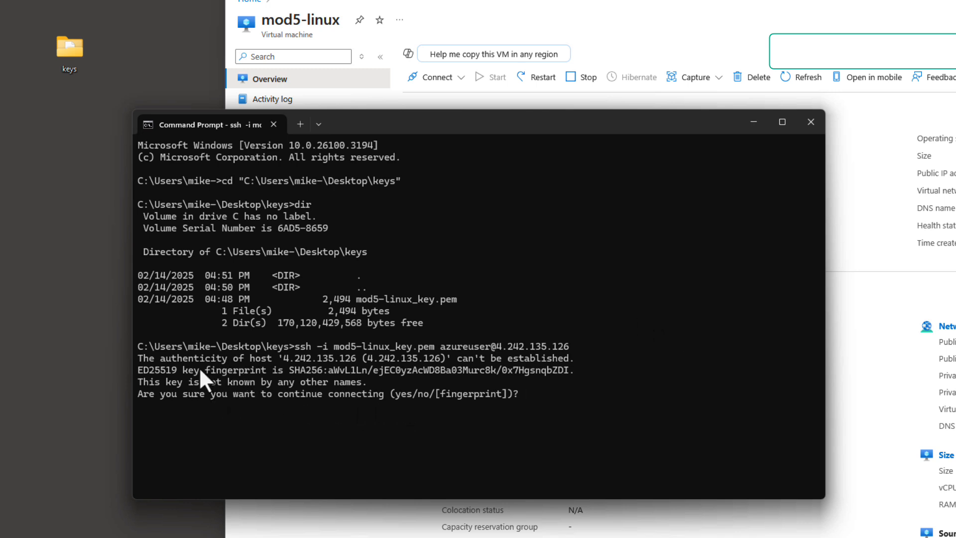
text(yes)
key(Return)
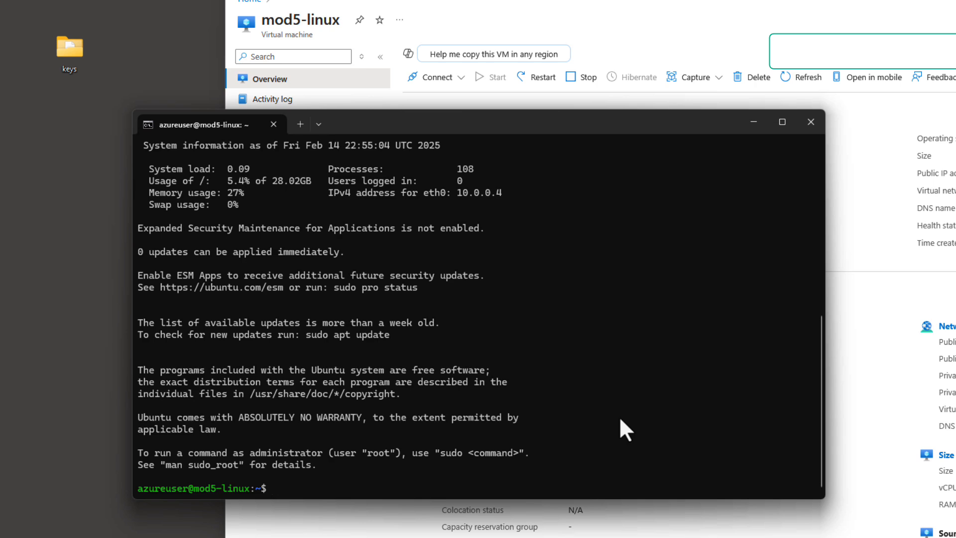
Step: Review the VM's login messages and print the current working directory on the VM
scroll(420, 396, up, 6)
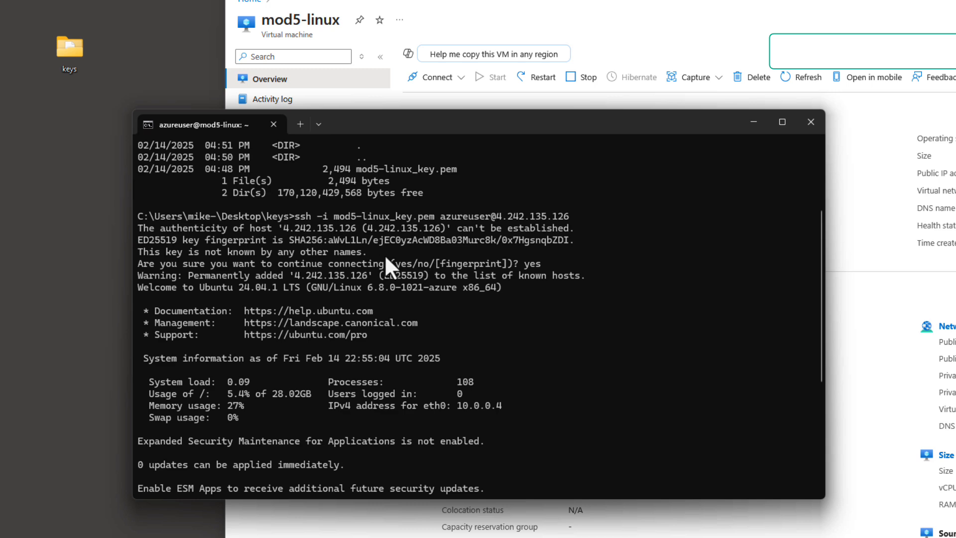
scroll(384, 254, down, 6)
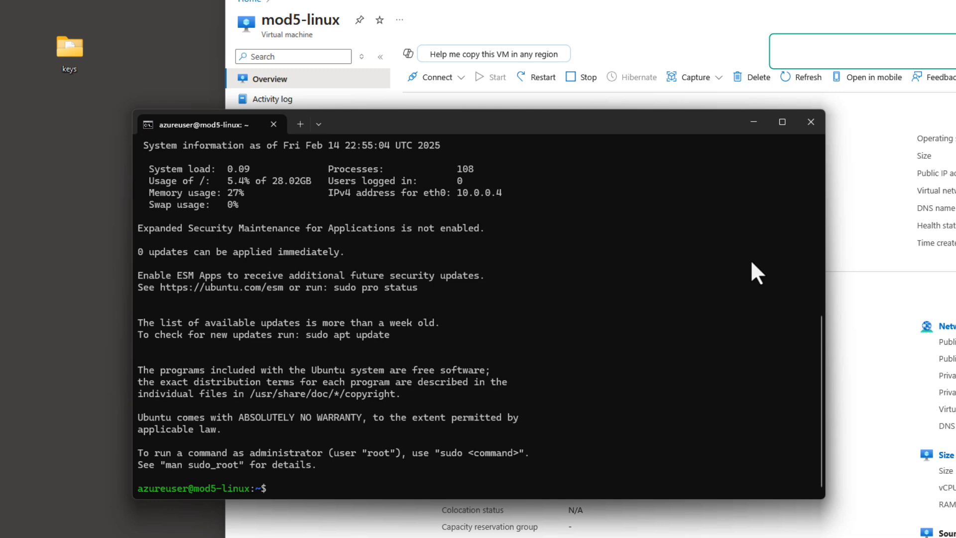
text(pwd)
key(Return)
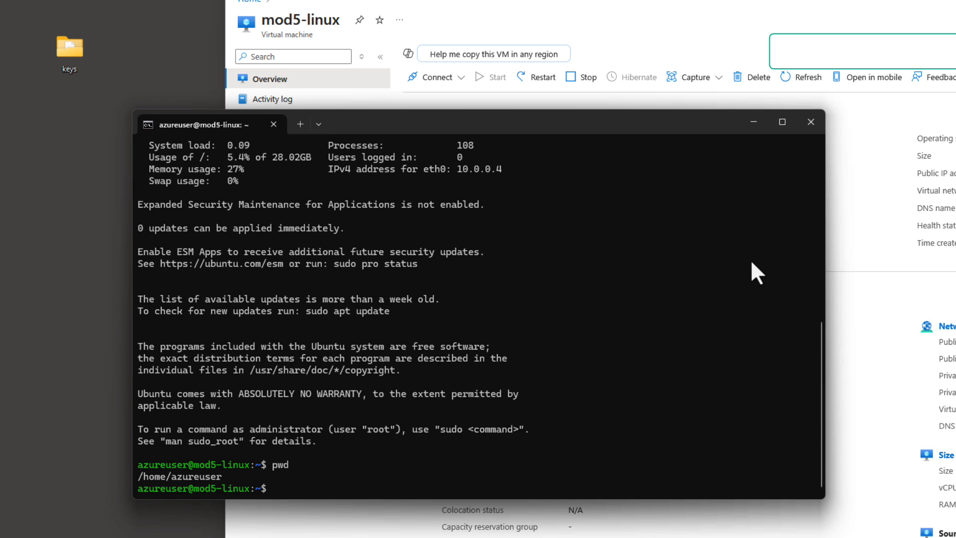
Step: Close the SSH terminal window and open a fresh Command Prompt
click(809, 123)
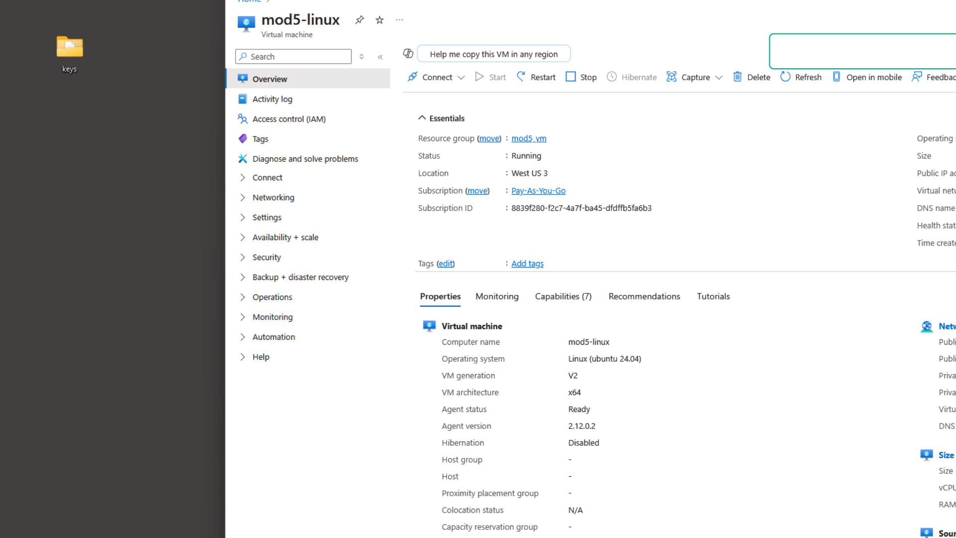
key(super)
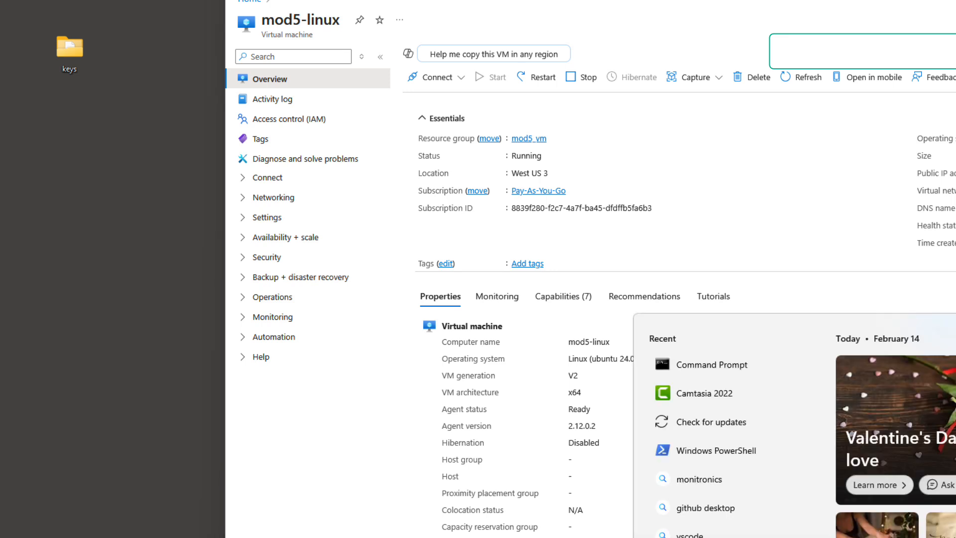
text(cmd)
key(Return)
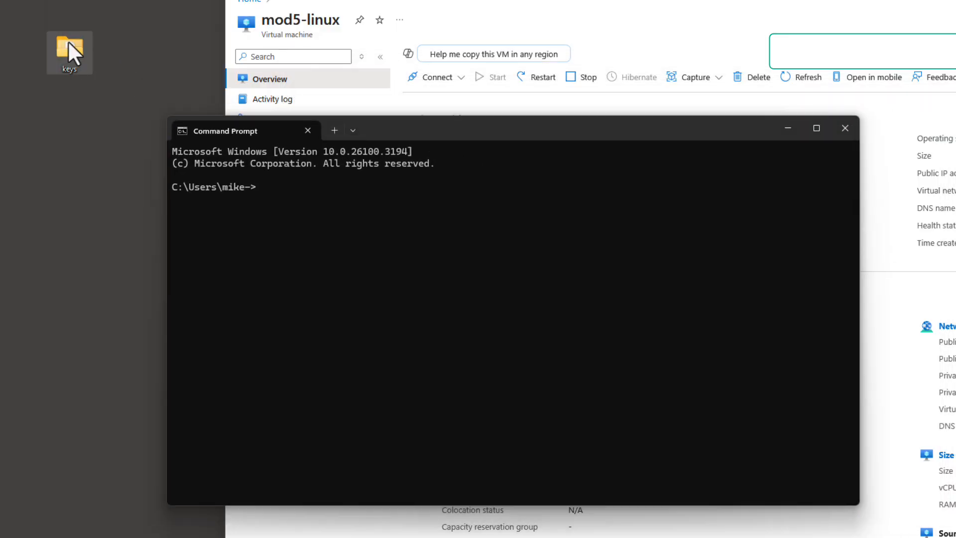
Step: Change into the desktop keys folder again using its copied path and list its contents
right_click(68, 41)
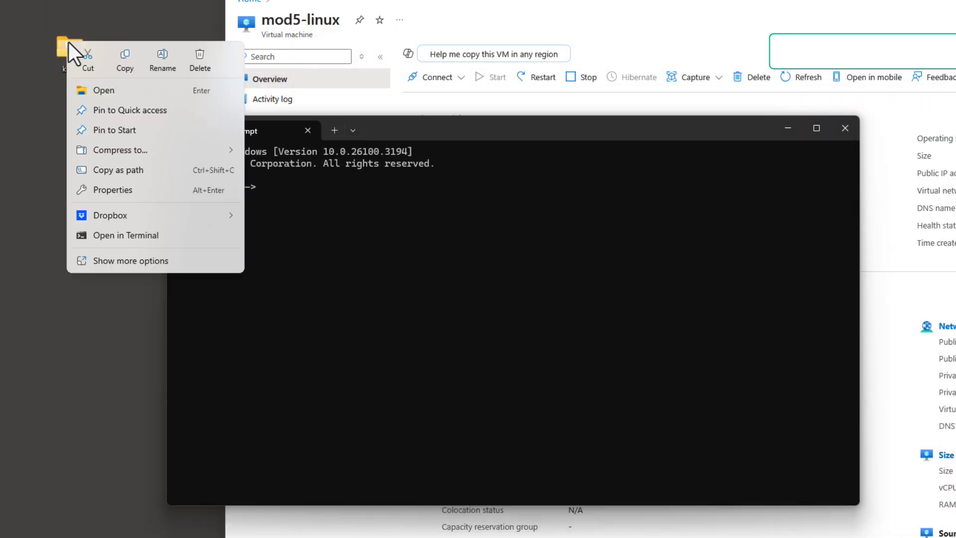
click(129, 171)
text(cd)
key(ctrl+v)
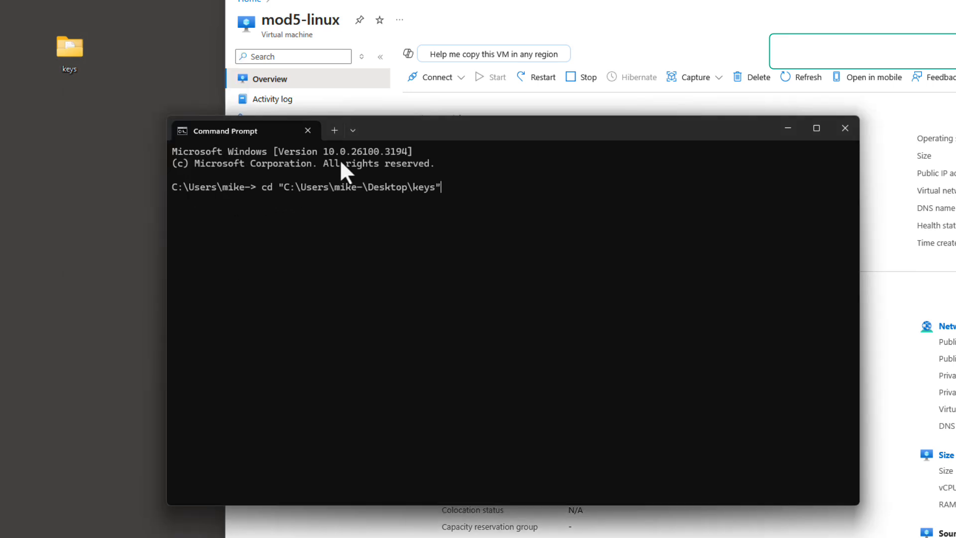
key(Return)
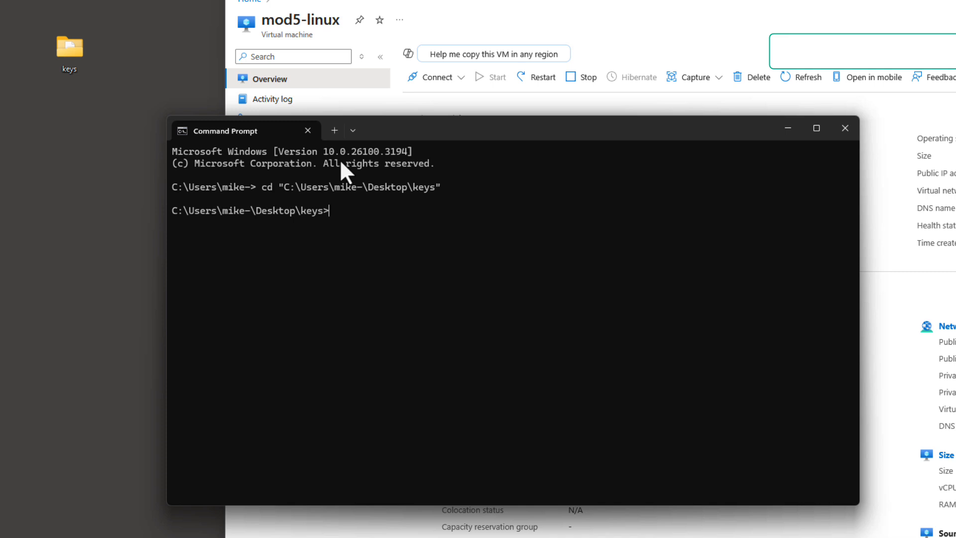
text(dir)
key(Return)
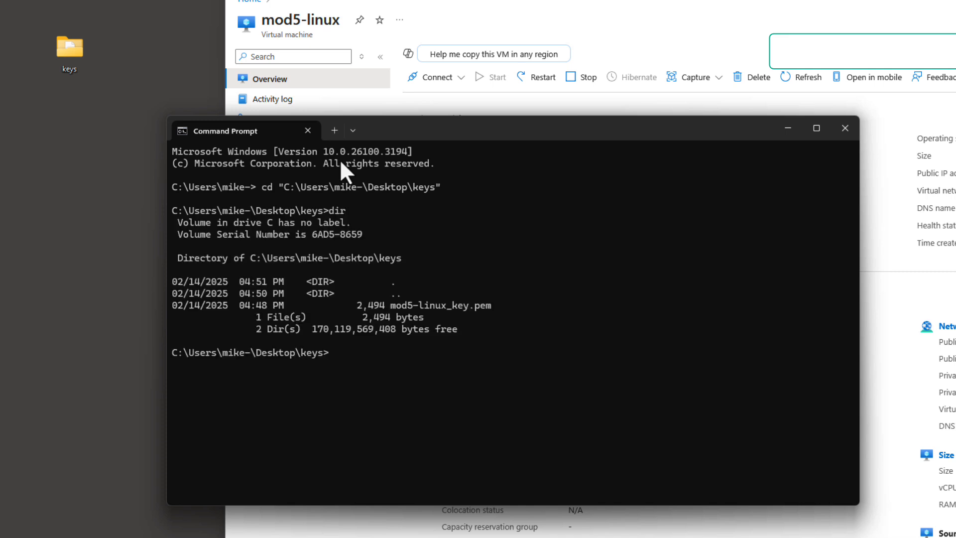
key(Up)
key(Up)
key(Down)
key(BackSpace)
key(BackSpace)
key(BackSpace)
text(ssh -i mo)
key(Tab)
text(azureuser@)
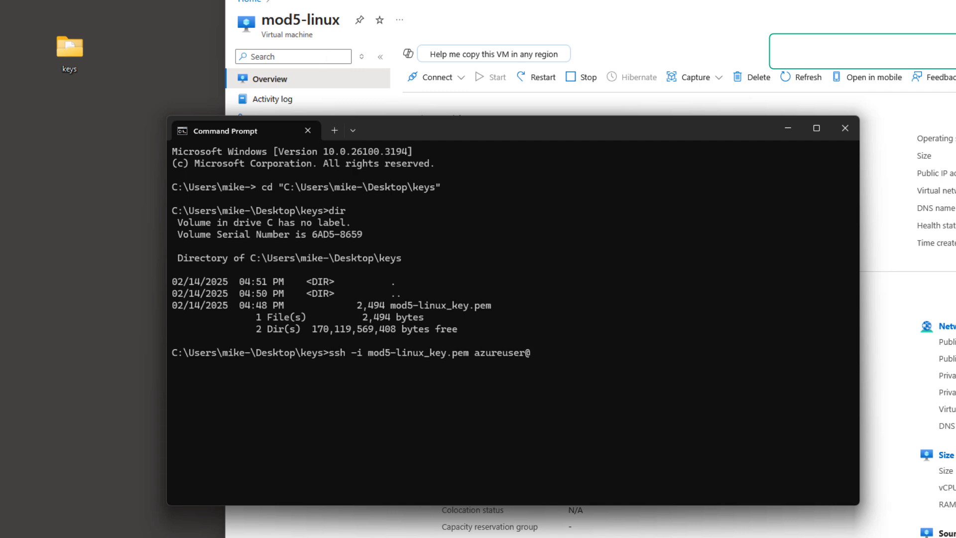
text(4.242.135.126)
key(Return)
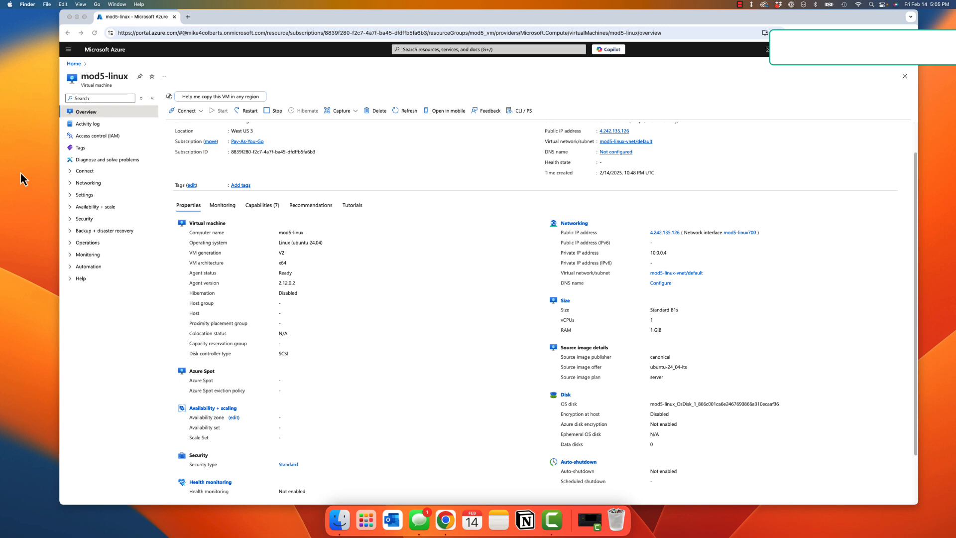
Step: Create a new folder named keys on the Mac desktop
right_click(20, 172)
click(29, 175)
text(keys)
key(Return)
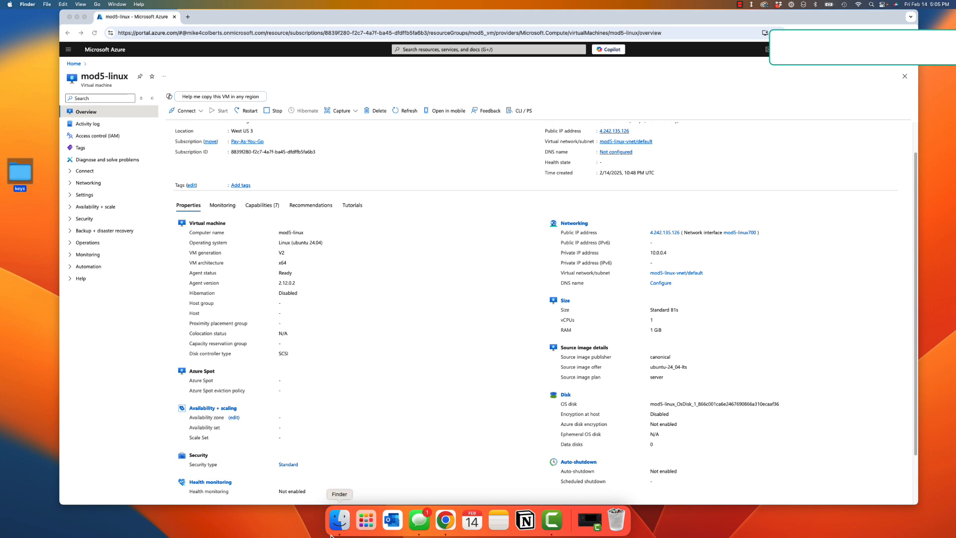
Step: Move mod5-linux_key.pem from the Downloads folder in Finder into the desktop keys folder
click(340, 520)
click(337, 199)
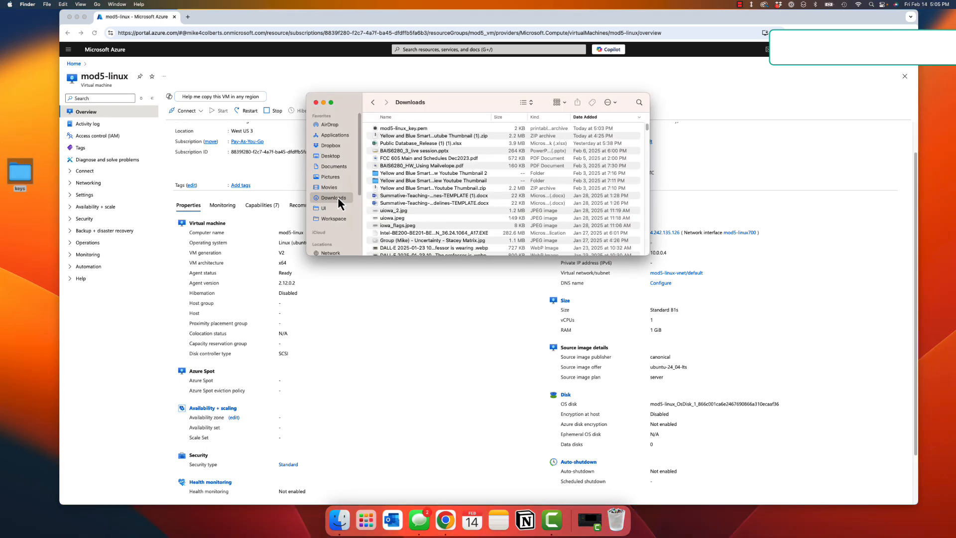
click(404, 128)
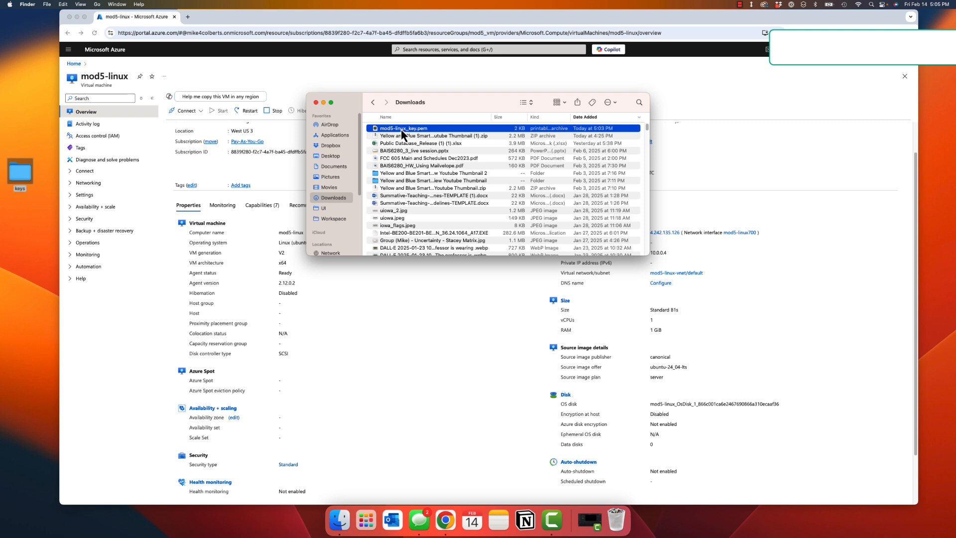
drag(401, 130, 19, 184)
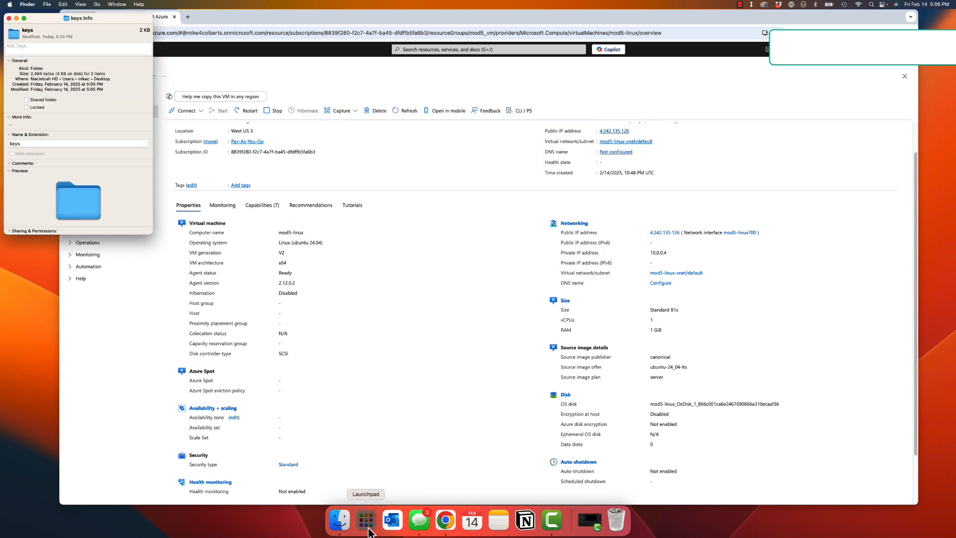
Step: Open Terminal from Launchpad and enlarge its text size three steps
click(369, 532)
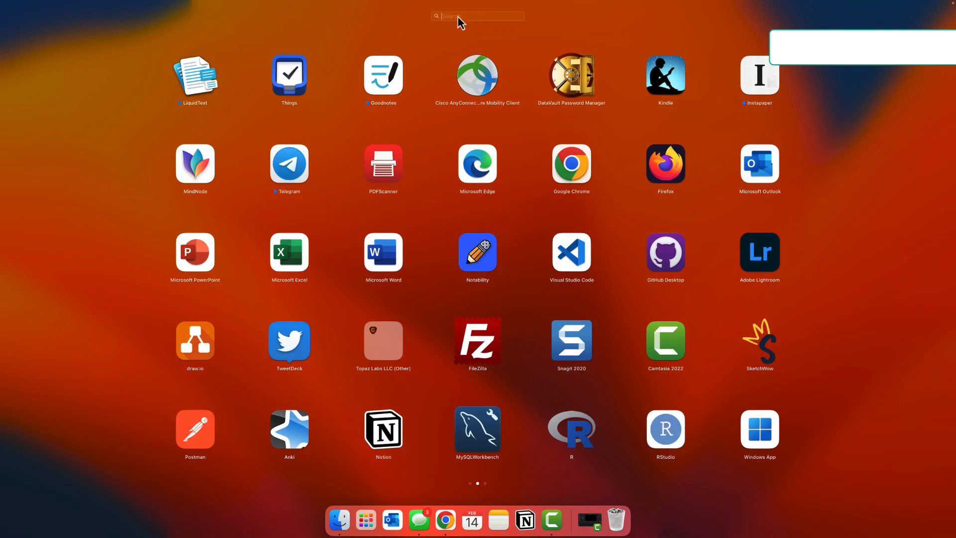
text(term)
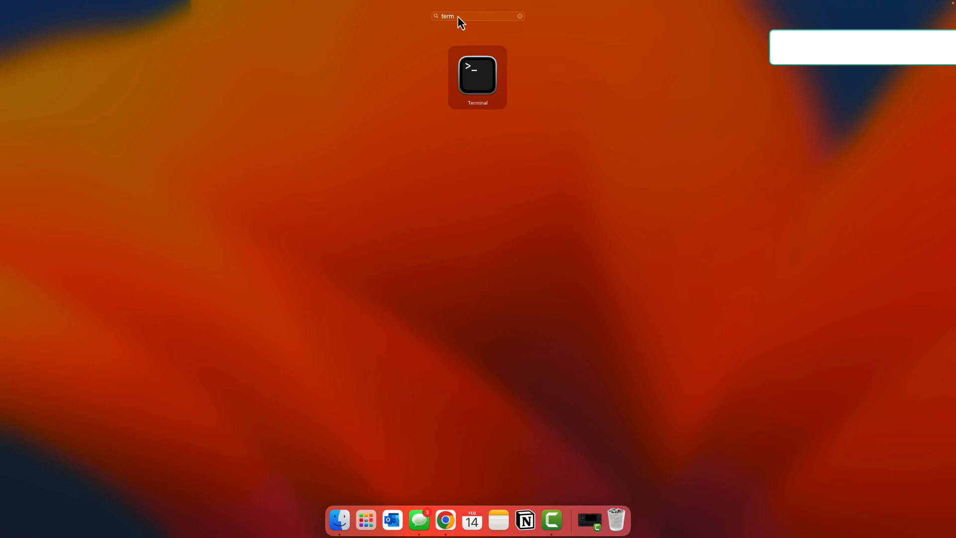
click(489, 76)
drag(252, 22, 396, 100)
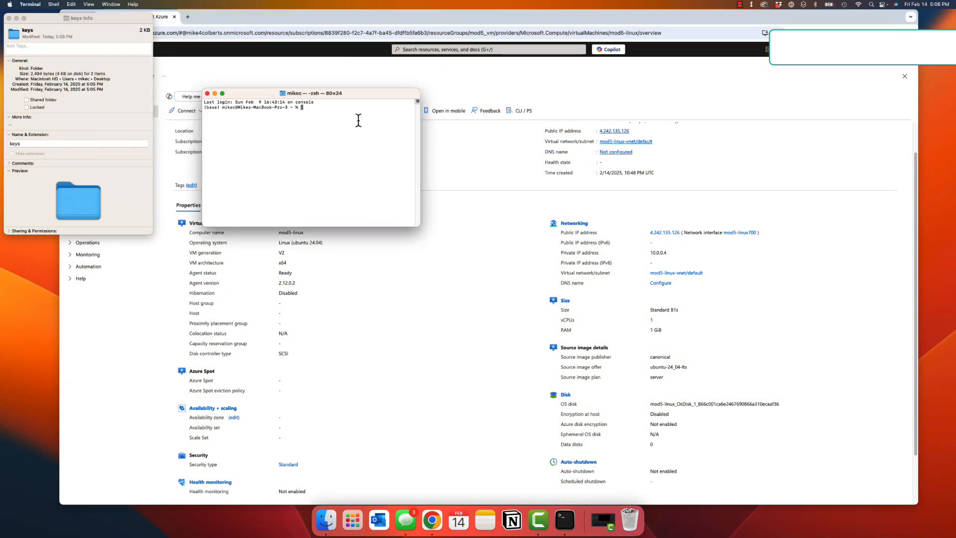
key(super+plus)
key(super+plus)
key(super+plus)
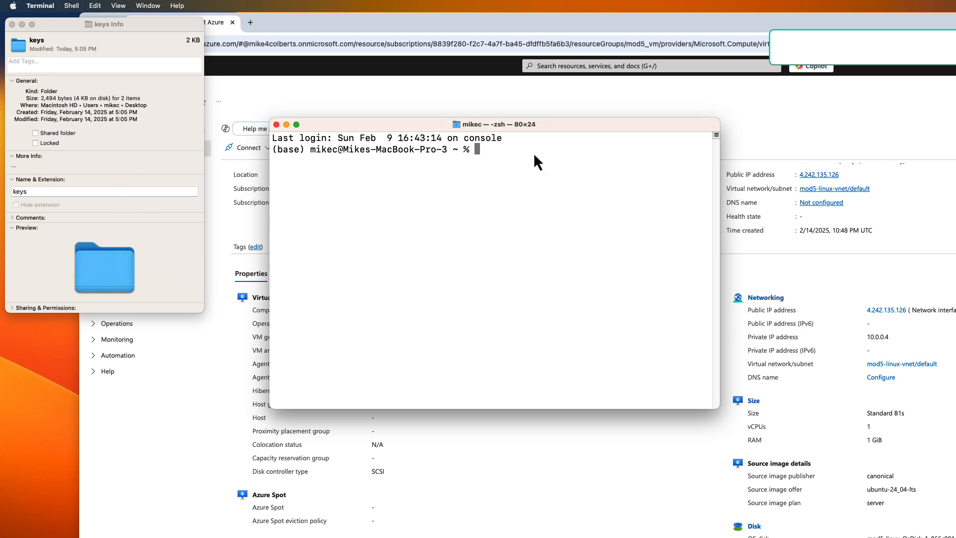
Step: Change the Terminal into the Desktop directory, printing the working directory before and after, and close the keys info window
text(pwd)
key(Return)
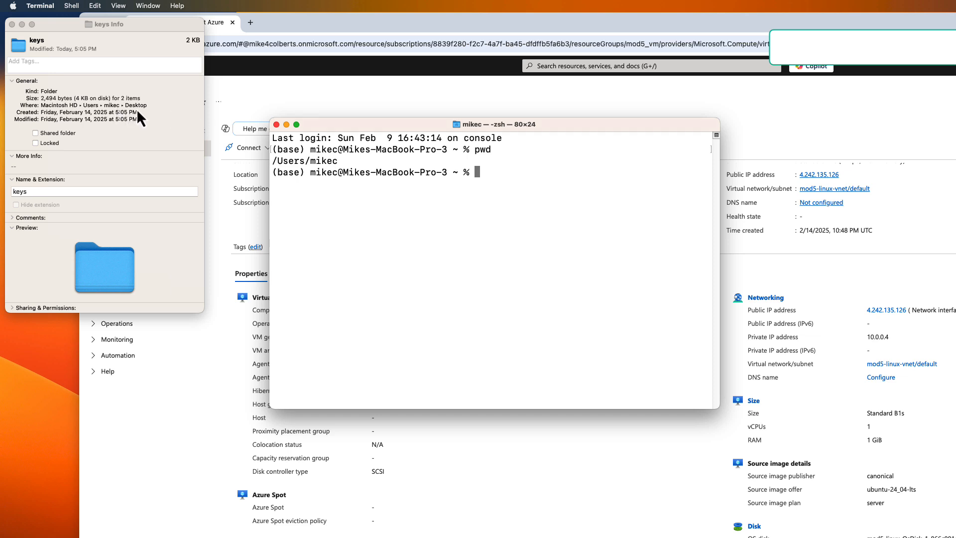
text(cd Desk)
key(Tab)
key(Return)
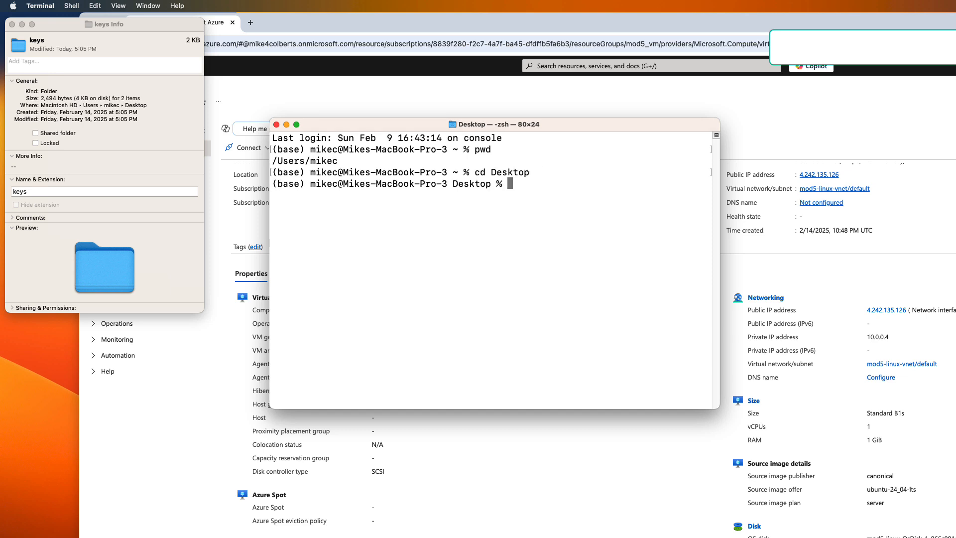
text(pwd)
key(Return)
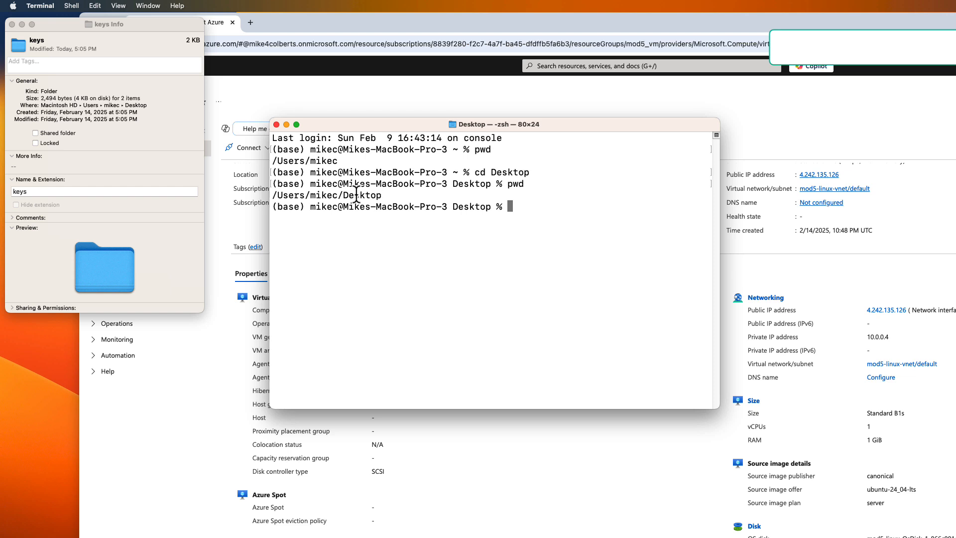
click(12, 25)
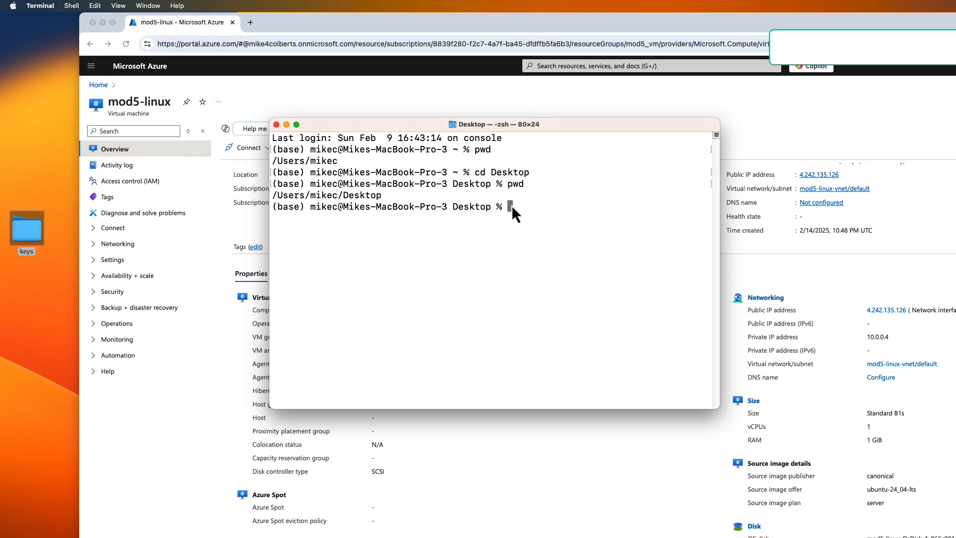
Step: Change into the keys folder and list its contents
text(cd keys)
key(Return)
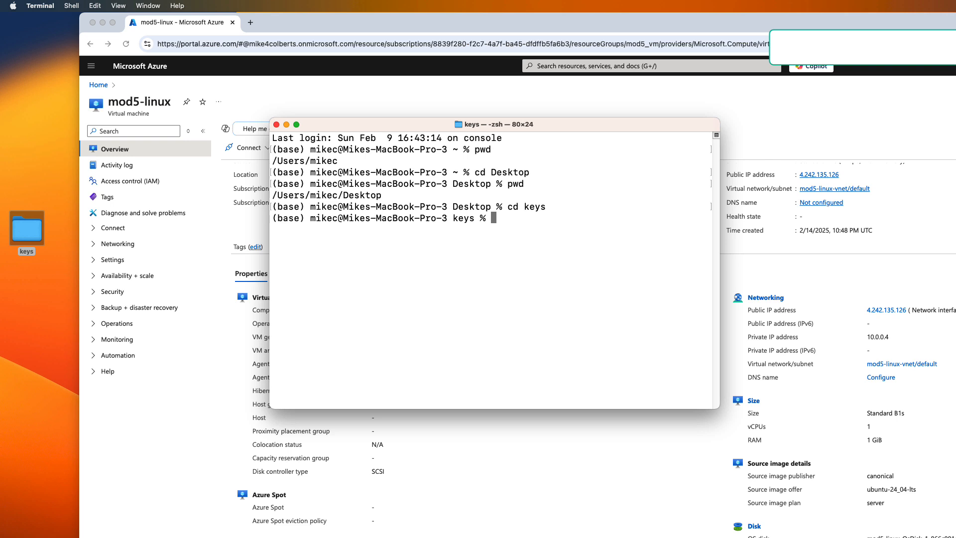
text(ls)
key(Return)
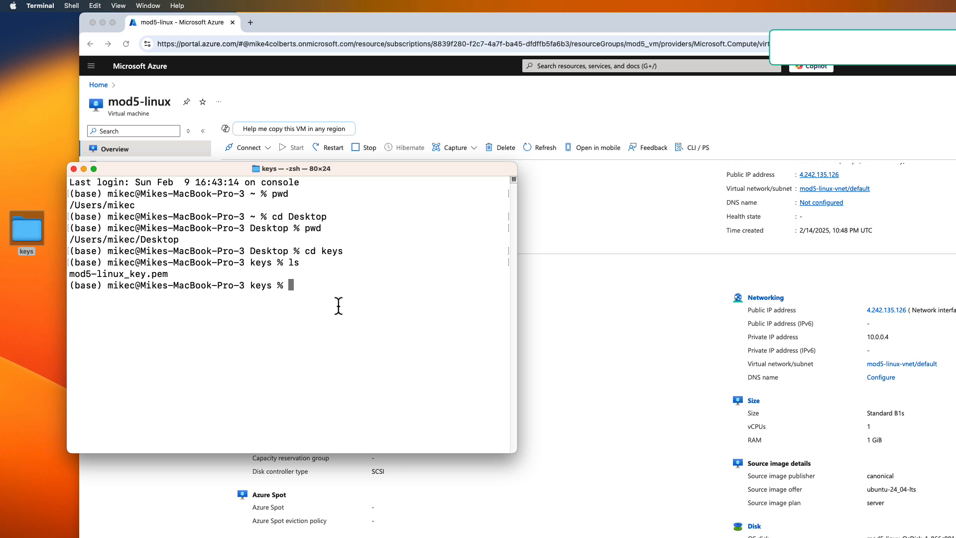
Step: Restrict the key file with chmod 400 mod5-linux_key.pem, then clear the Terminal screen
text(chmod 400 mod)
key(Tab)
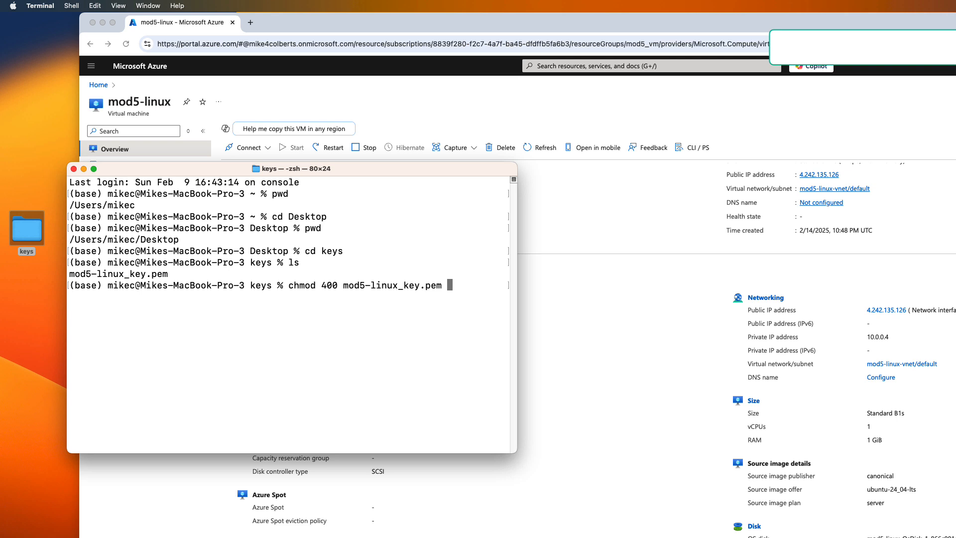
key(Return)
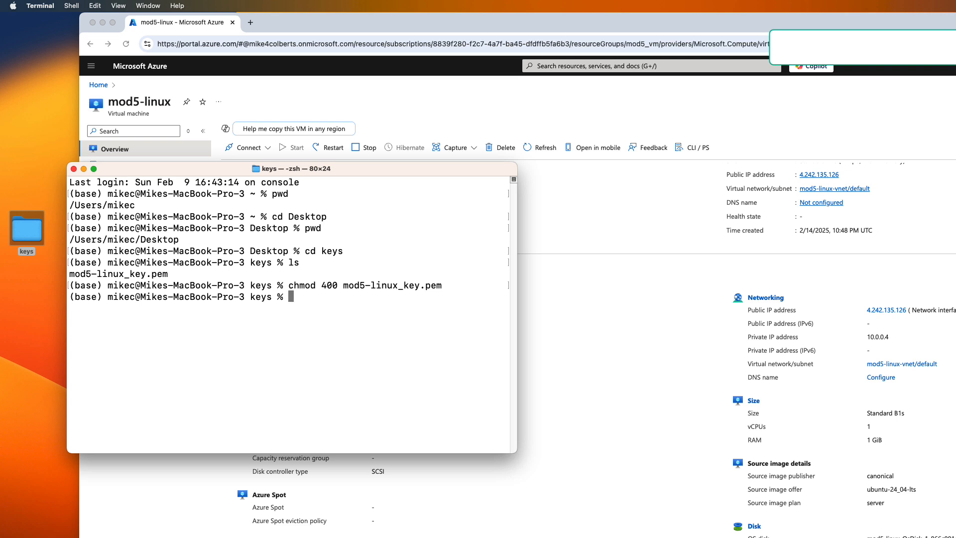
text(clear)
key(Return)
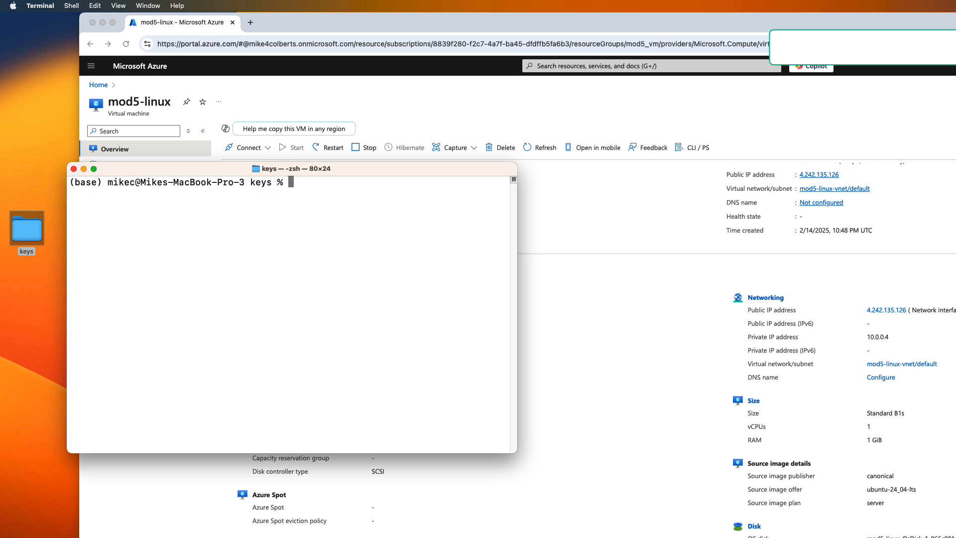
Step: List the keys folder contents again
text(dls)
key(BackSpace)
key(BackSpace)
key(BackSpace)
text(ls)
key(Return)
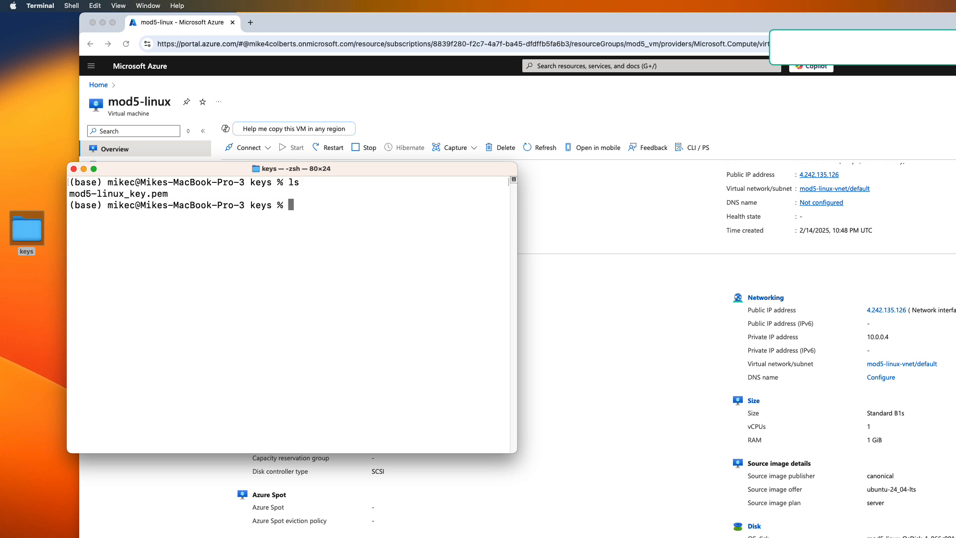
Step: Start an ssh command using -i mod5-linux_key.pem for user azureuser, widening the Terminal window
text(ssh -i mod)
key(Tab)
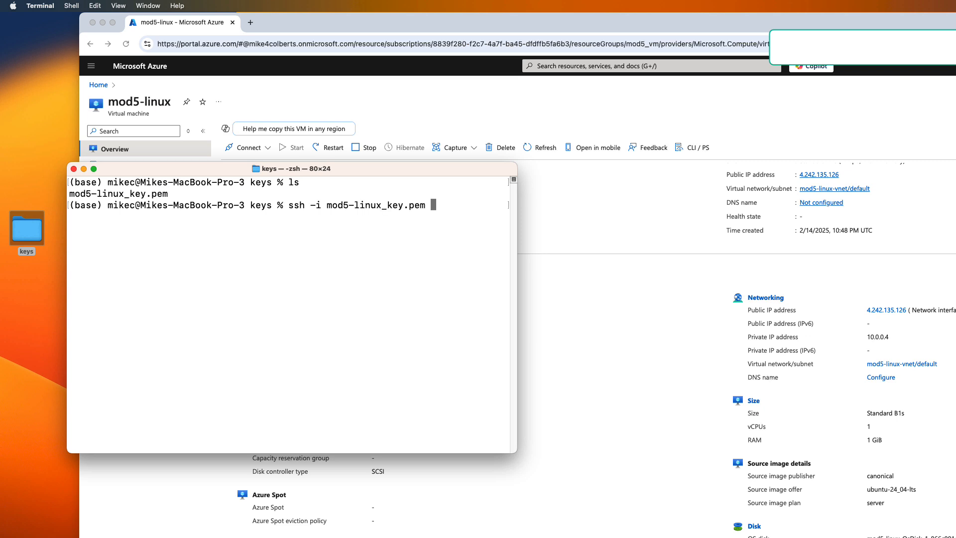
drag(517, 276, 669, 274)
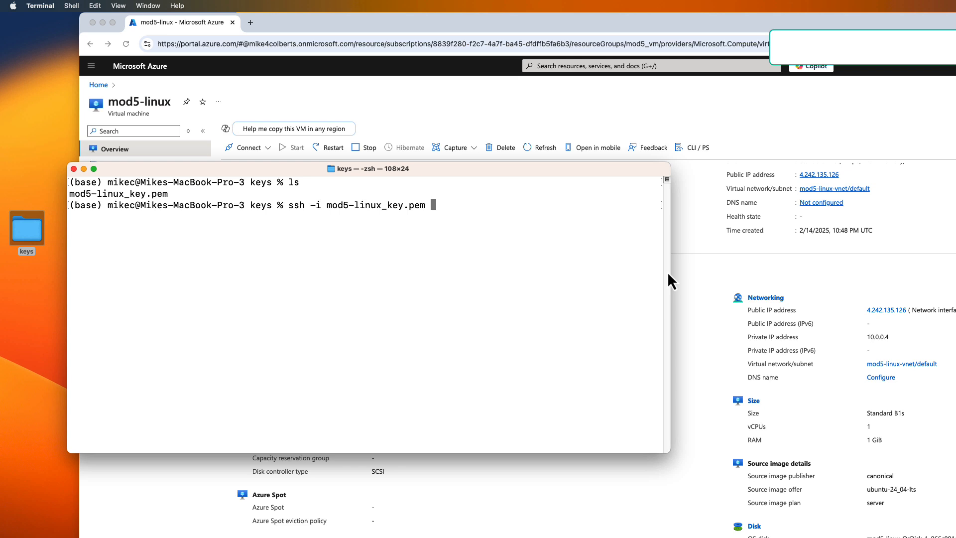
text(azureuser@)
Step: Copy the VM's public IP address from the Azure portal and paste it after azureuser@ to run the ssh command
click(846, 181)
scroll(925, 195, up, 2)
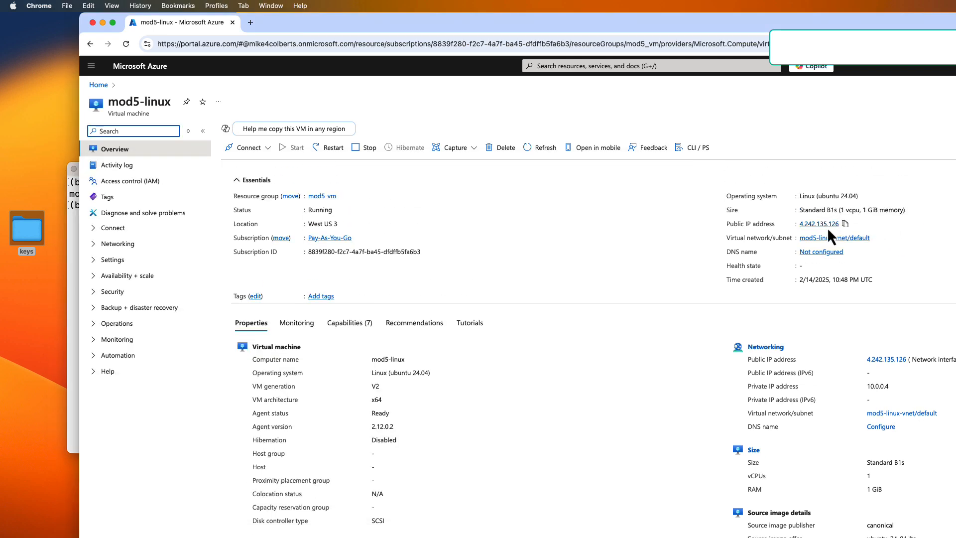
click(845, 223)
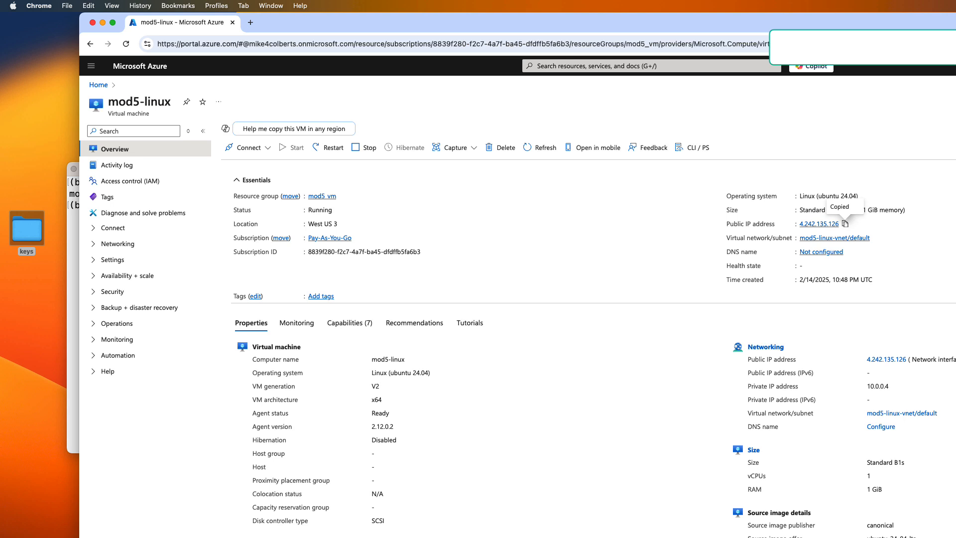
key(super+Tab)
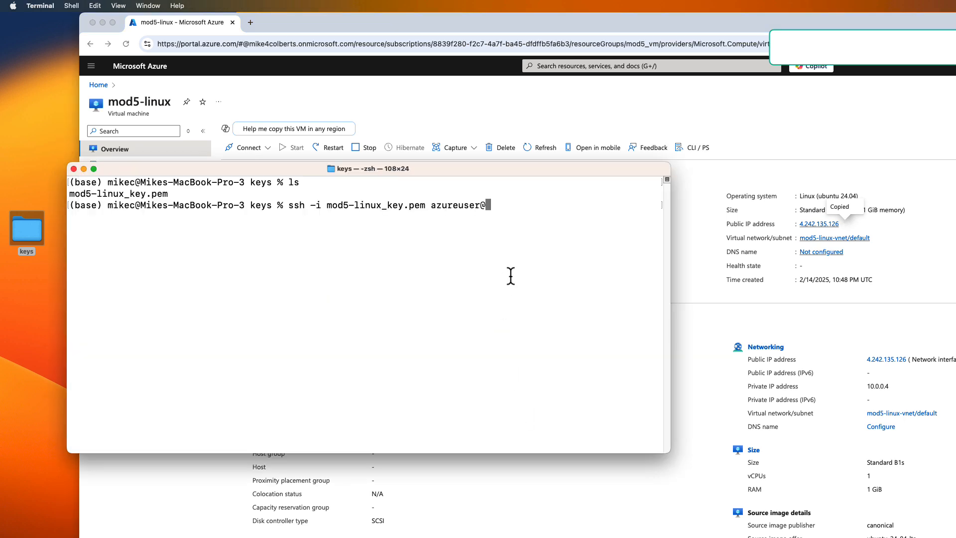
key(super+v)
key(Return)
key(Return)
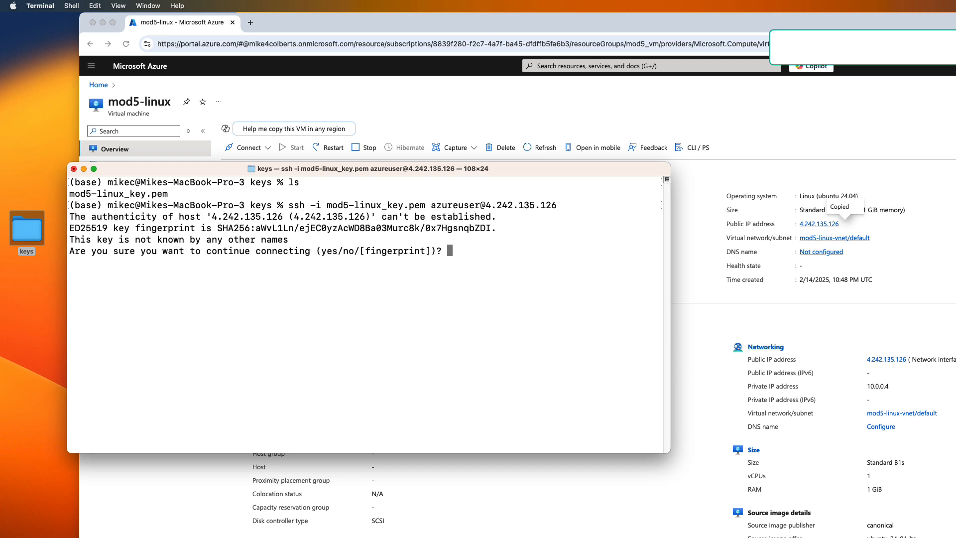
Step: Accept the new host's fingerprint with yes to log in to the VM
text(yes)
key(Return)
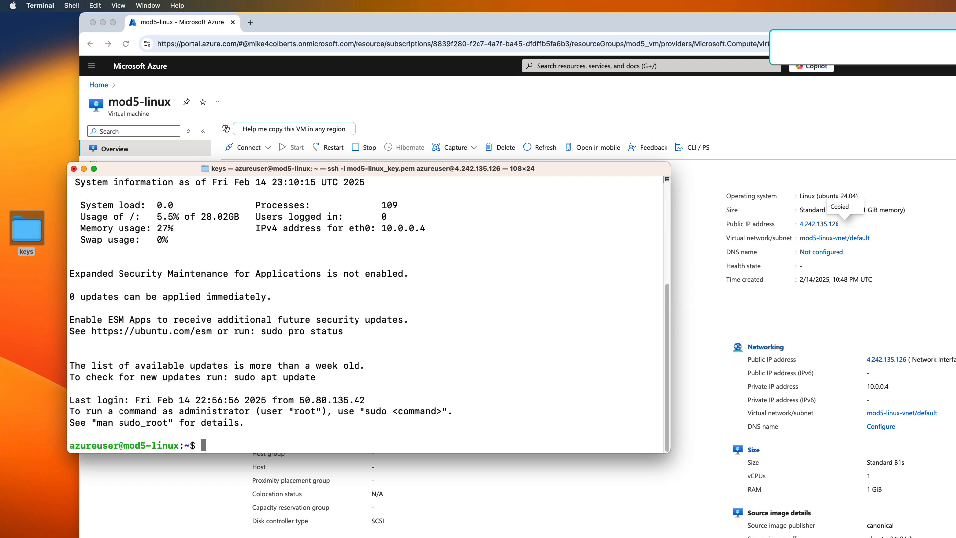
drag(70, 444, 179, 445)
click(122, 446)
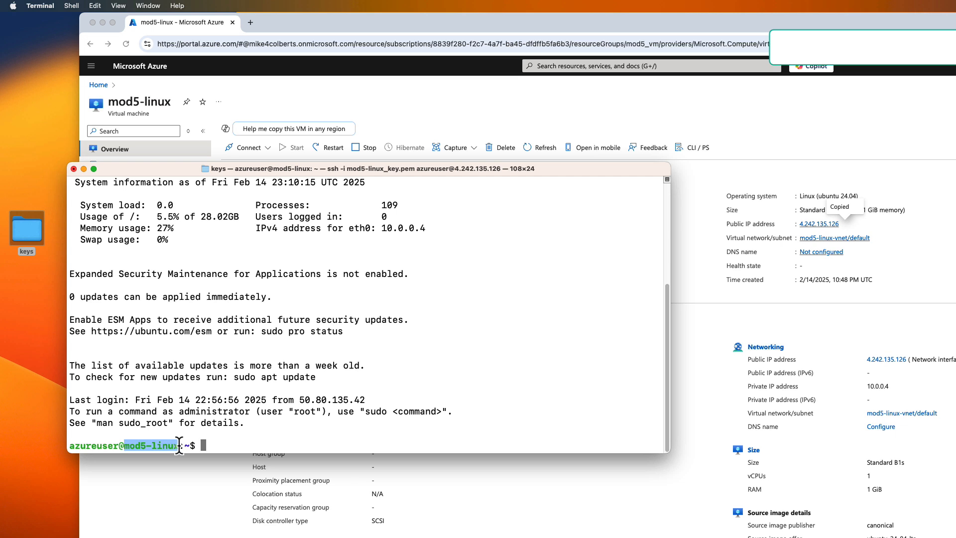
click(228, 446)
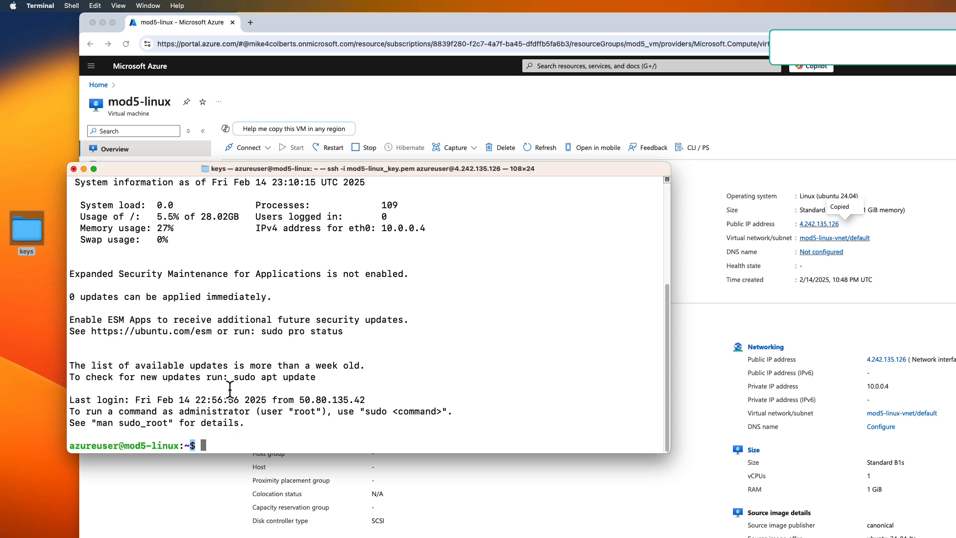
Step: Review the earlier local prompt and print the remote working directory with pwd
scroll(223, 385, up, 5)
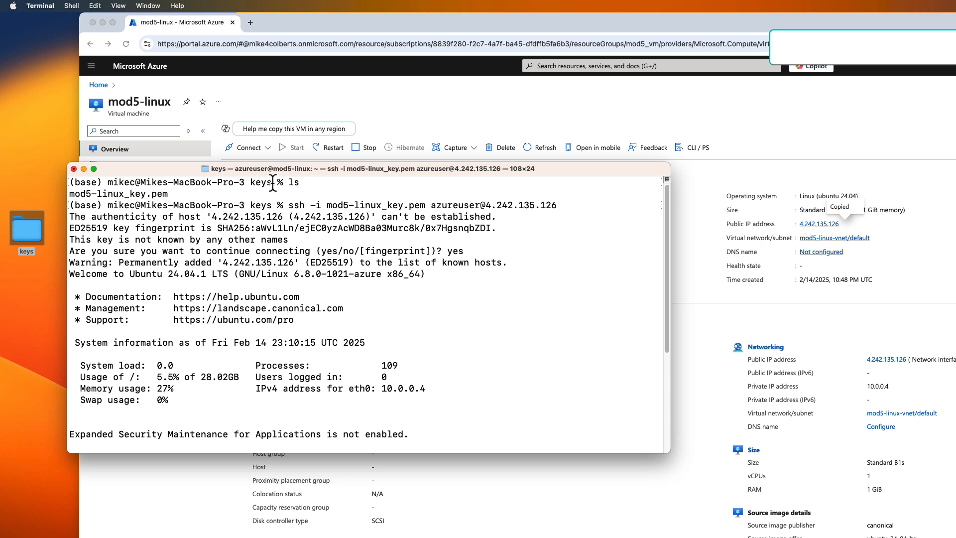
drag(73, 182, 265, 188)
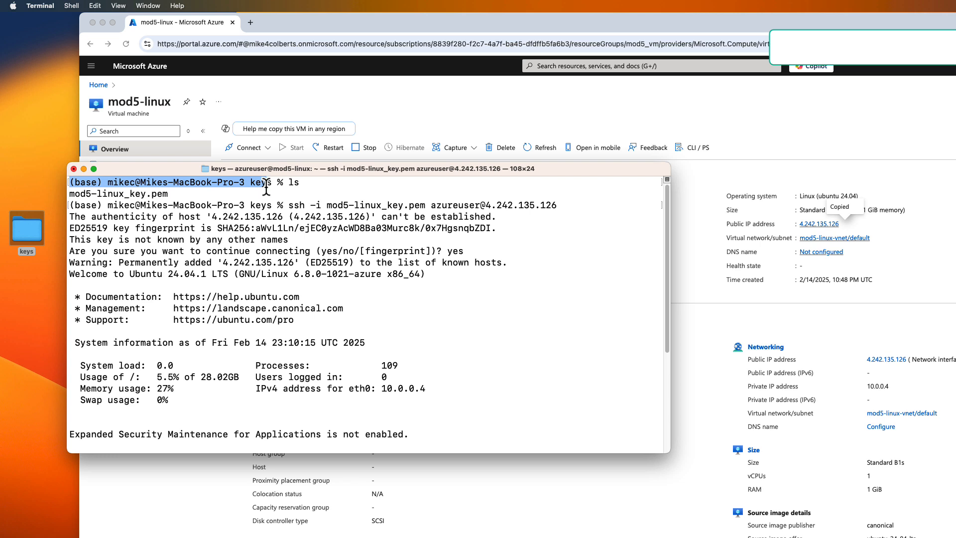
drag(267, 189, 262, 189)
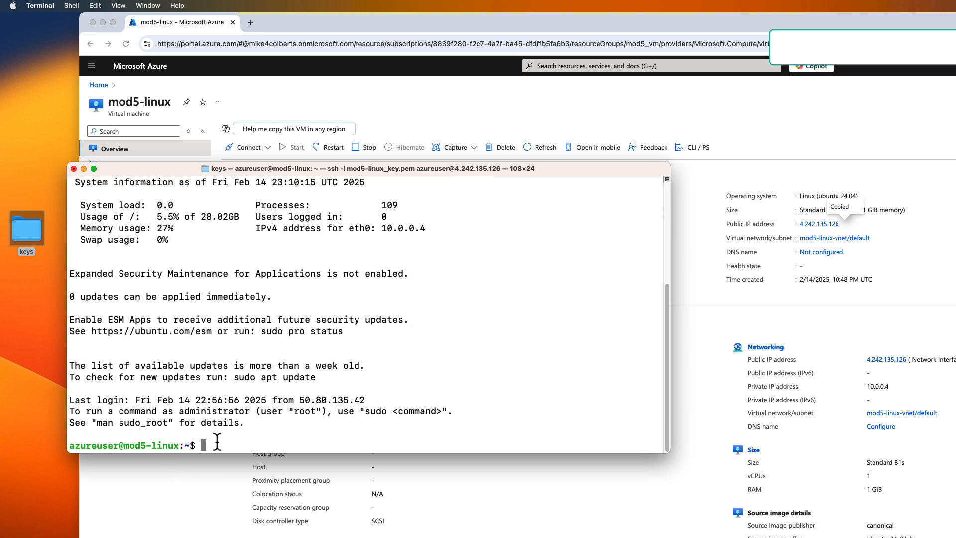
text(pwd)
key(Return)
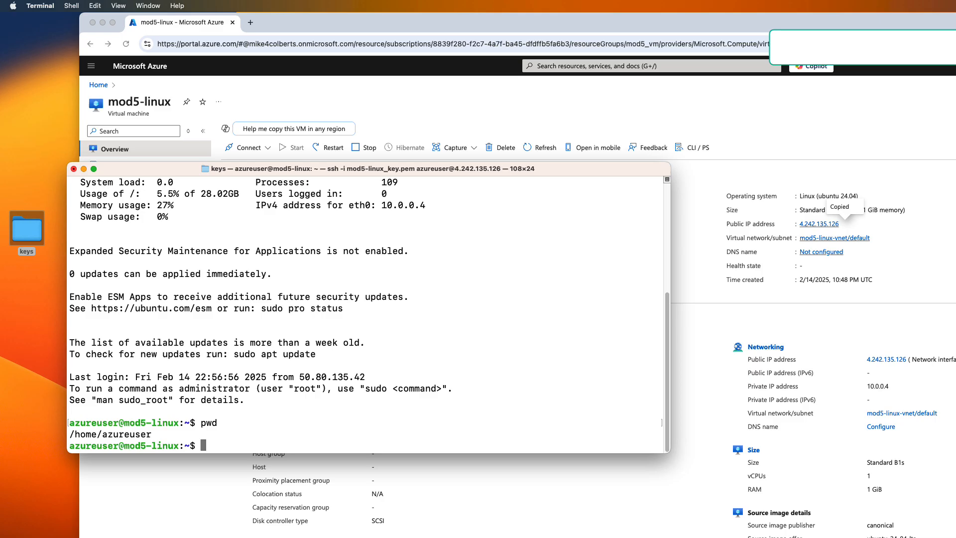
Step: Open a new Terminal window from Launchpad, reposition and resize it, and enlarge its text two steps
key(super+m)
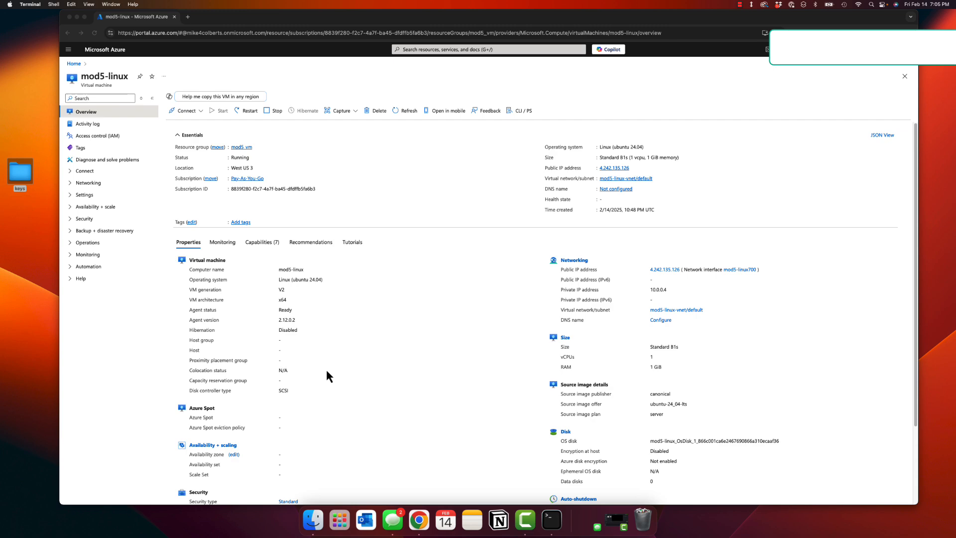
click(342, 520)
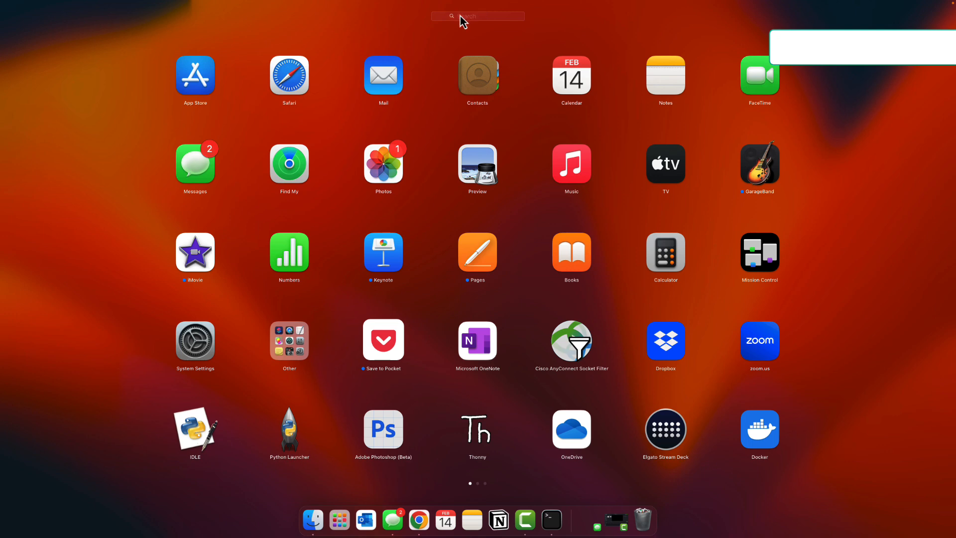
text(terminal)
key(Return)
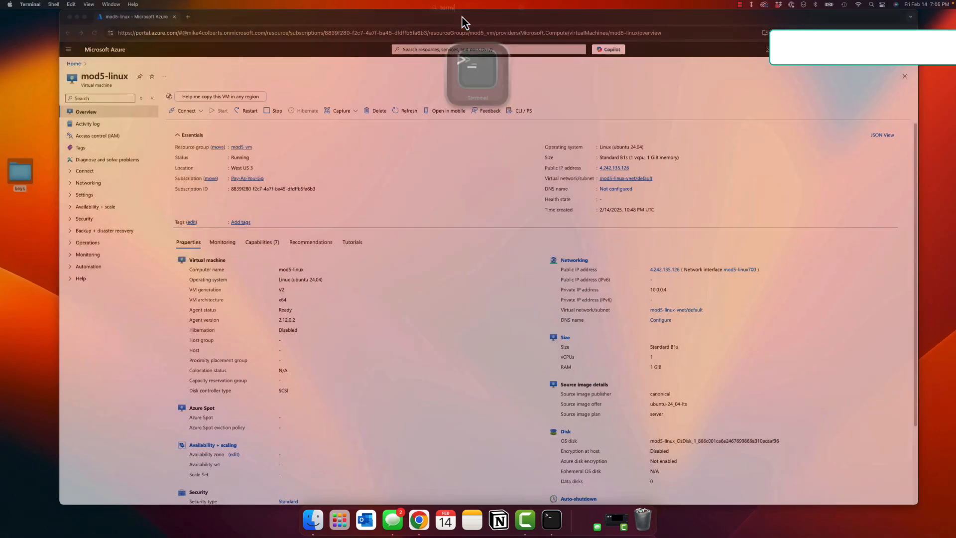
drag(220, 139, 334, 133)
drag(377, 261, 636, 302)
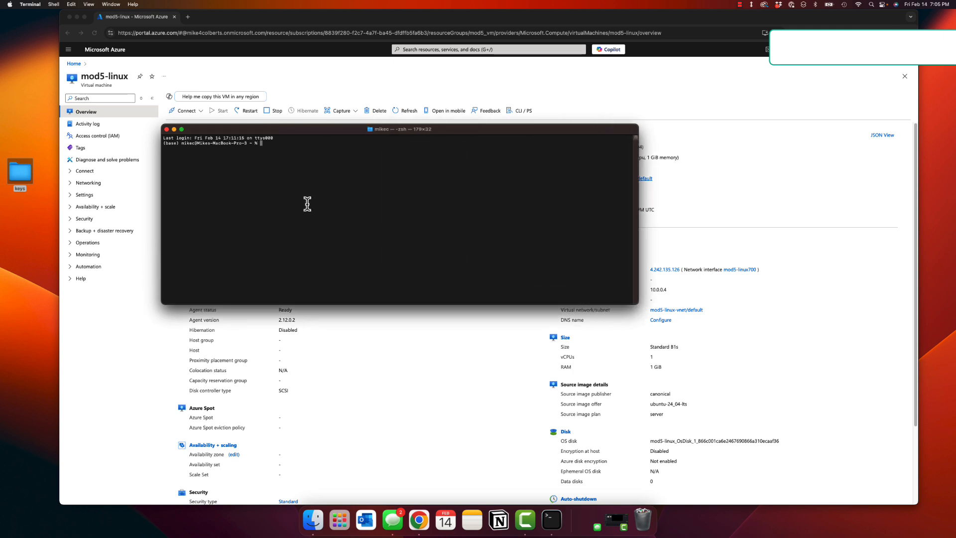
key(super+plus)
key(super+plus)
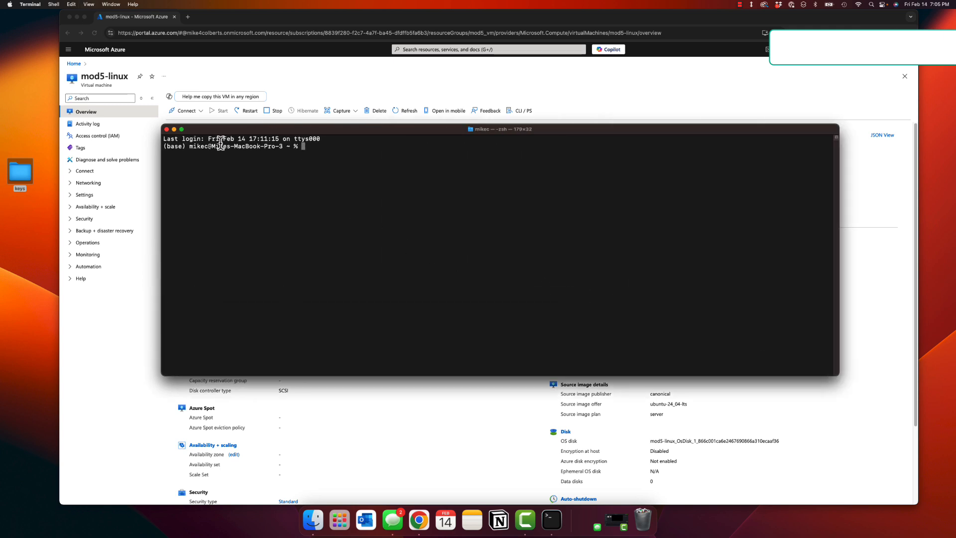
drag(164, 146, 299, 146)
drag(839, 333, 754, 343)
click(318, 145)
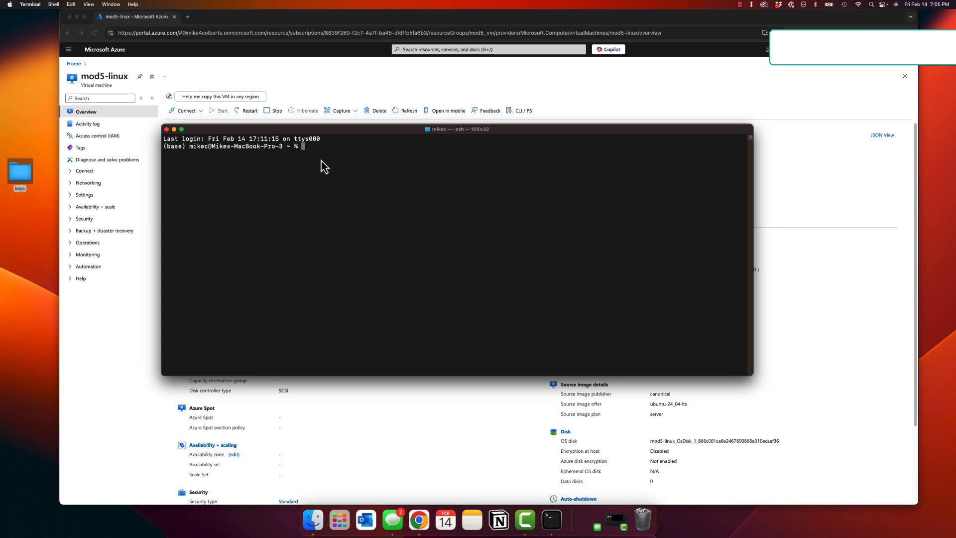
Step: Change into Desktop, then the keys folder, and list its contents
text(cd De)
key(Tab)
key(Return)
text(c)
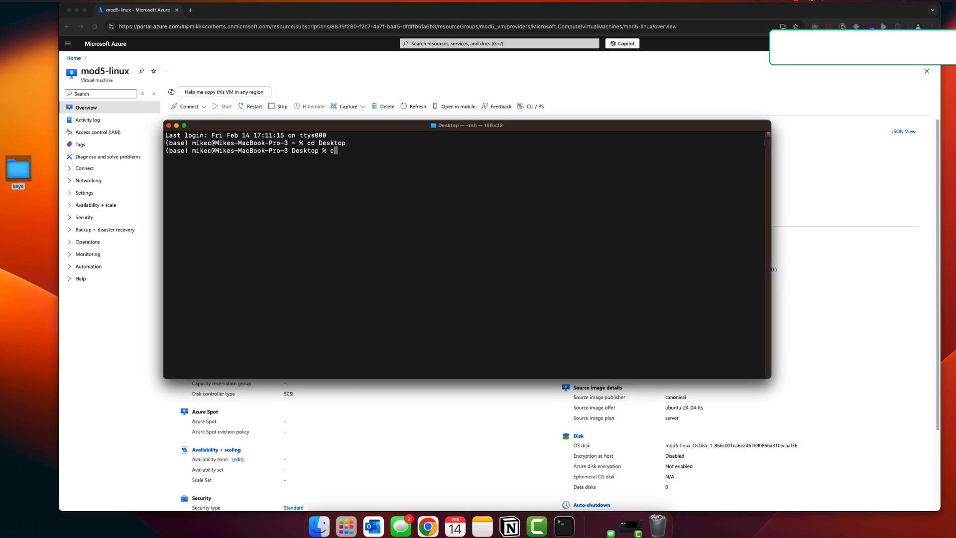
text(d ke)
key(Tab)
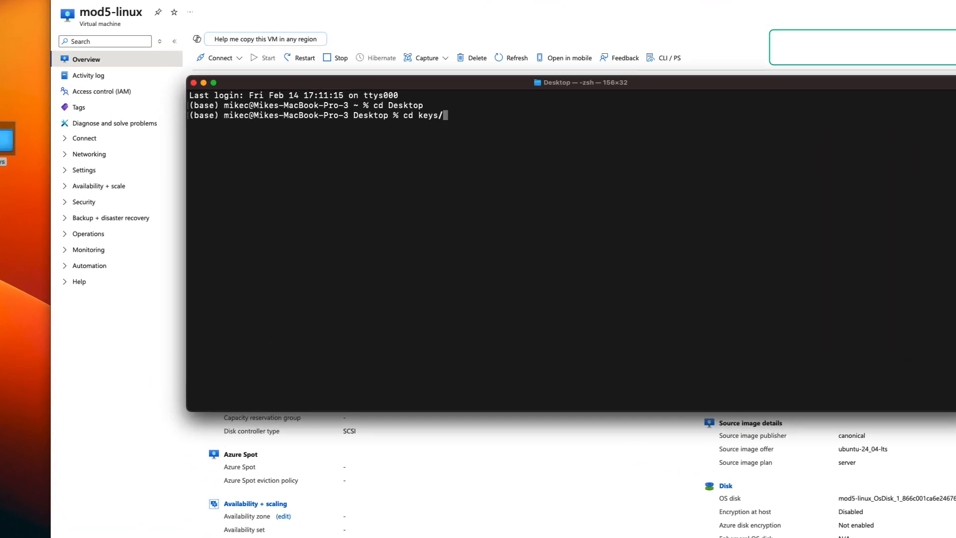
key(Return)
text(ls)
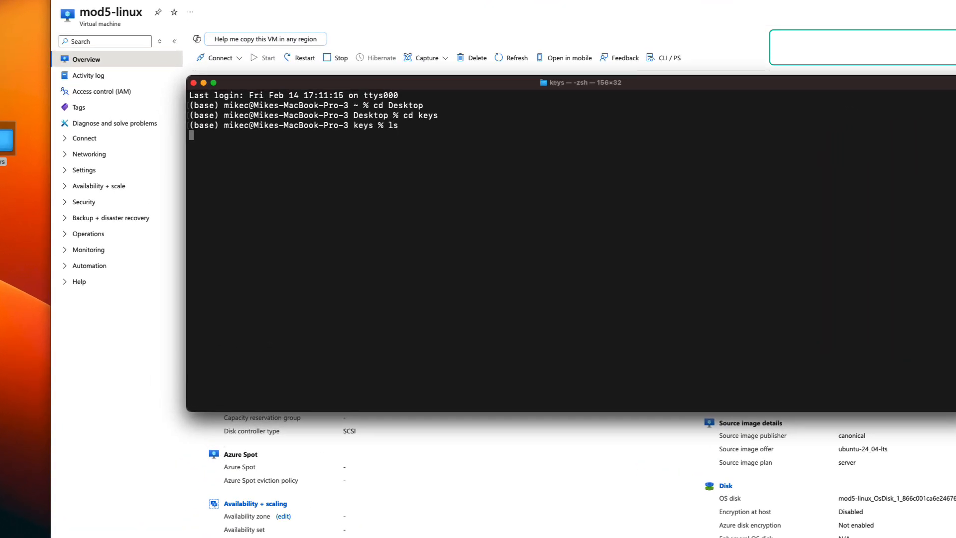
key(Return)
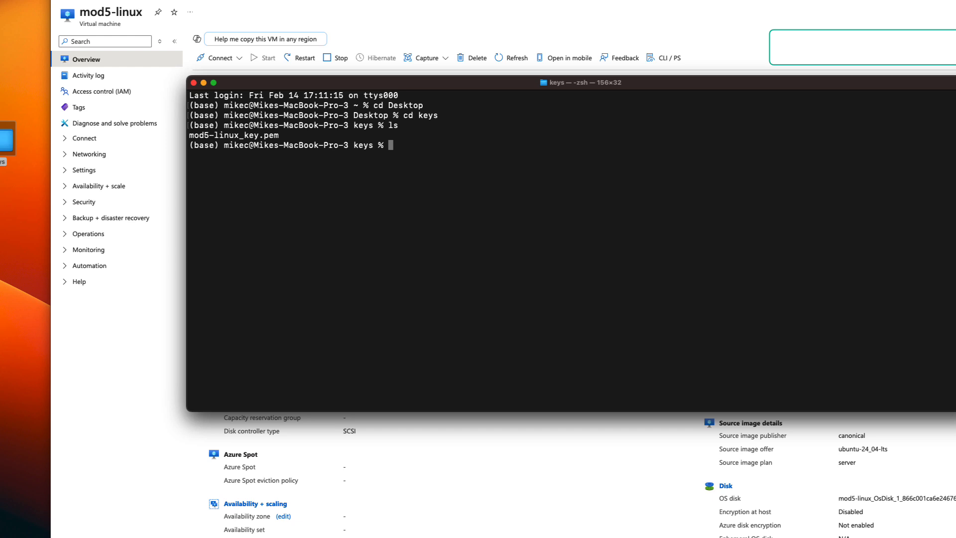
Step: Connect with ssh -i mod5-linux_key.pem azureuser@ followed by the pasted public IP 4.242.135.126
text(ssh -i mod)
key(Tab)
text(azureuser@)
text(4.242.135.126)
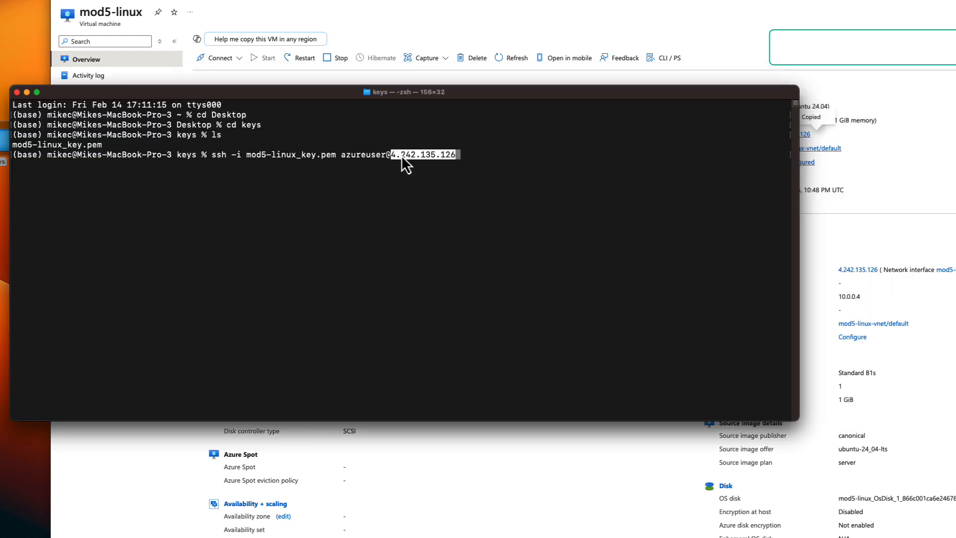
key(Return)
key(Return)
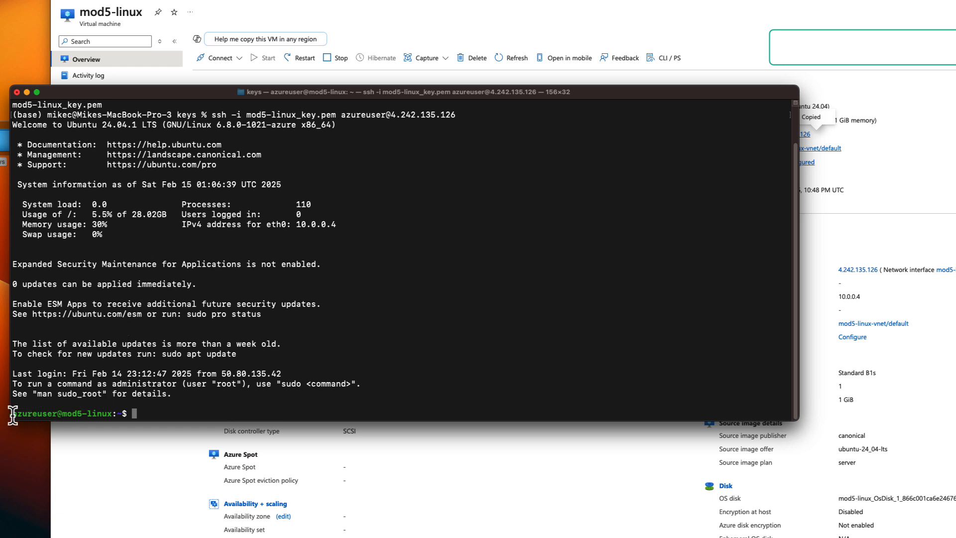
drag(12, 414, 107, 413)
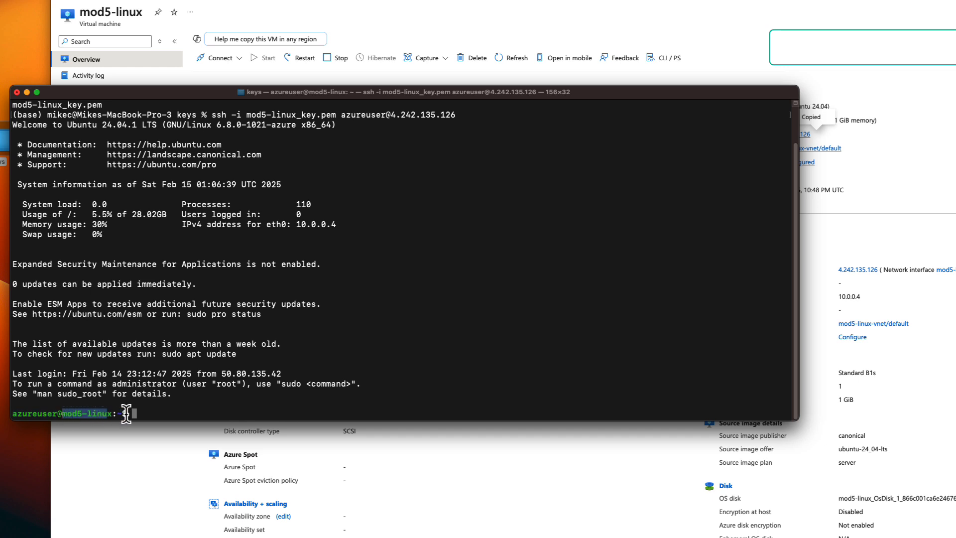
click(125, 414)
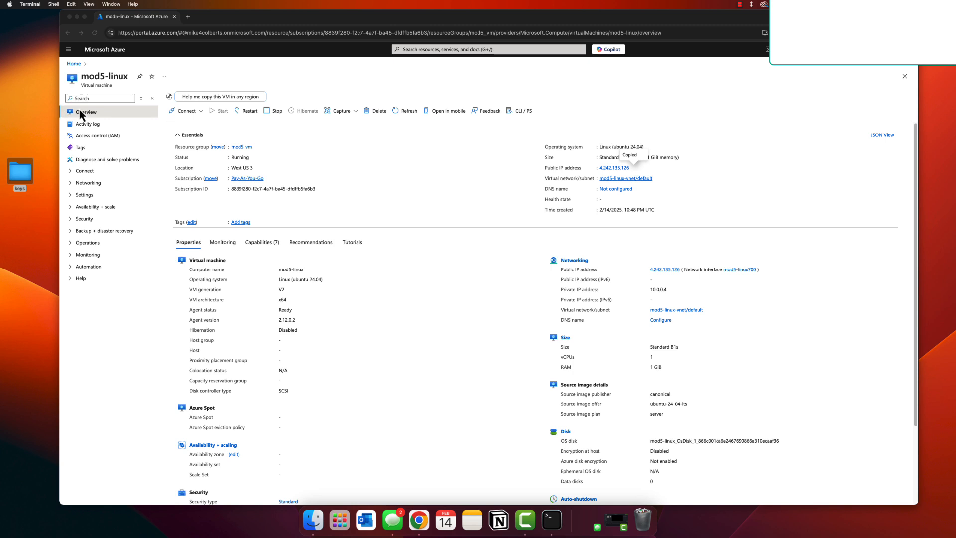
Step: Return to the Azure portal Home page
click(74, 66)
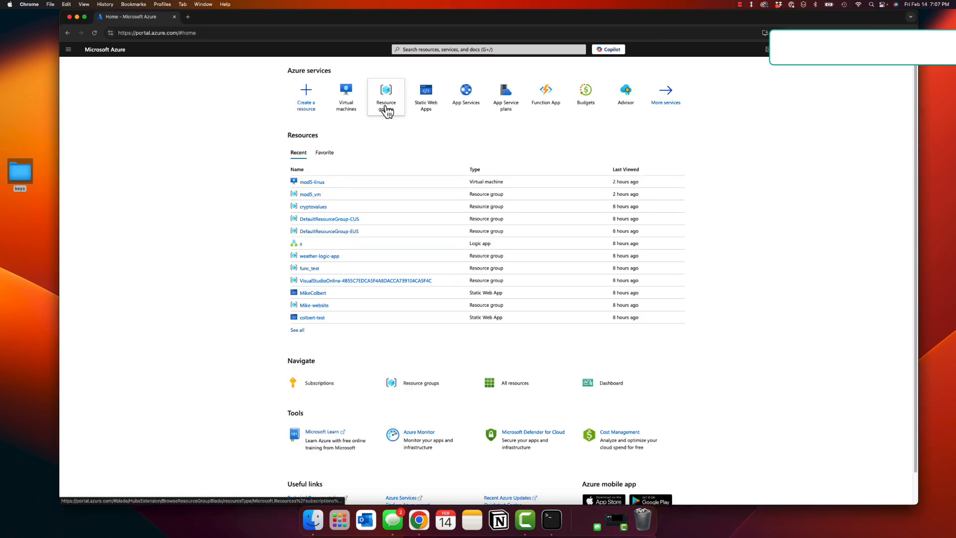
mouse_move(387, 111)
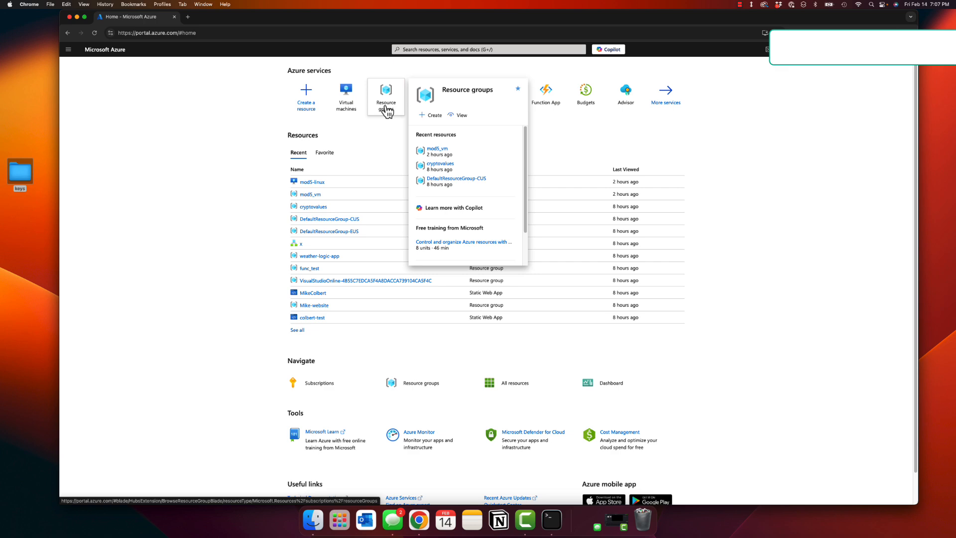
Step: Delete the mod5_vm resource group with force delete for virtual machines enabled, confirming with the pasted name mod5_vm
click(387, 110)
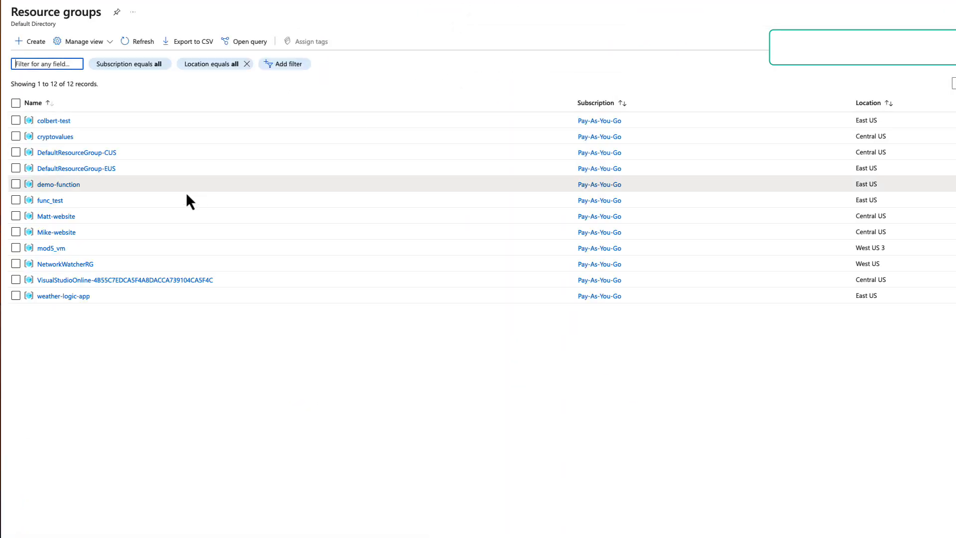
click(52, 249)
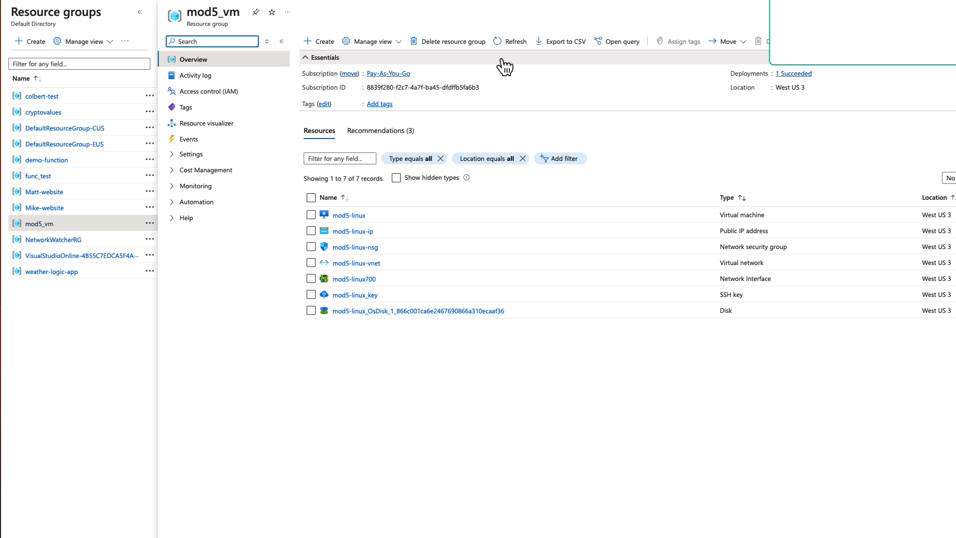
click(467, 49)
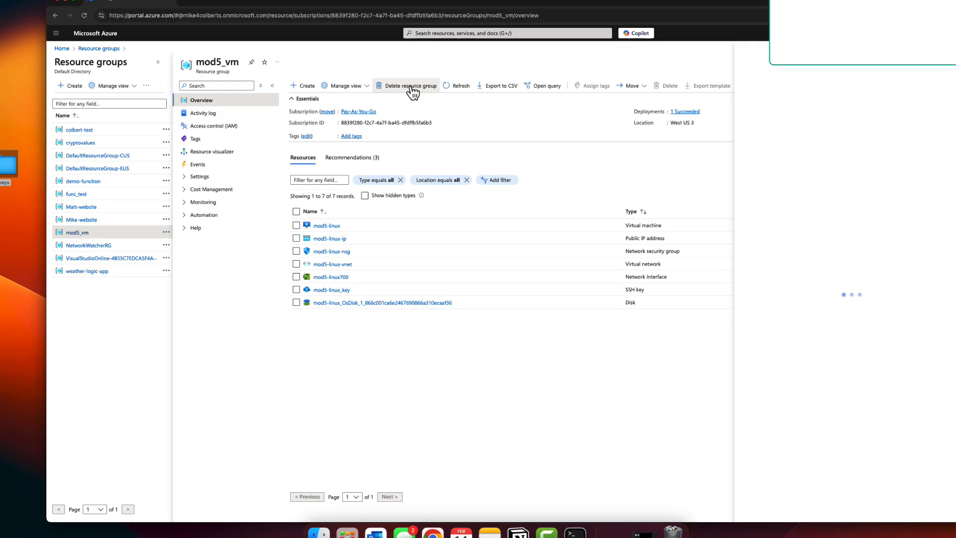
mouse_move(747, 121)
click(711, 456)
click(717, 476)
text(mod5_vm)
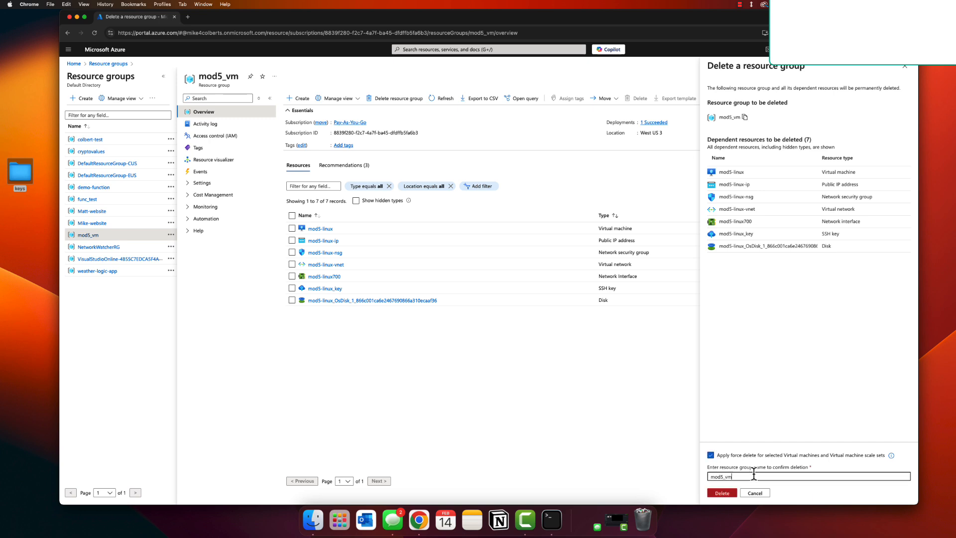
click(732, 493)
click(810, 316)
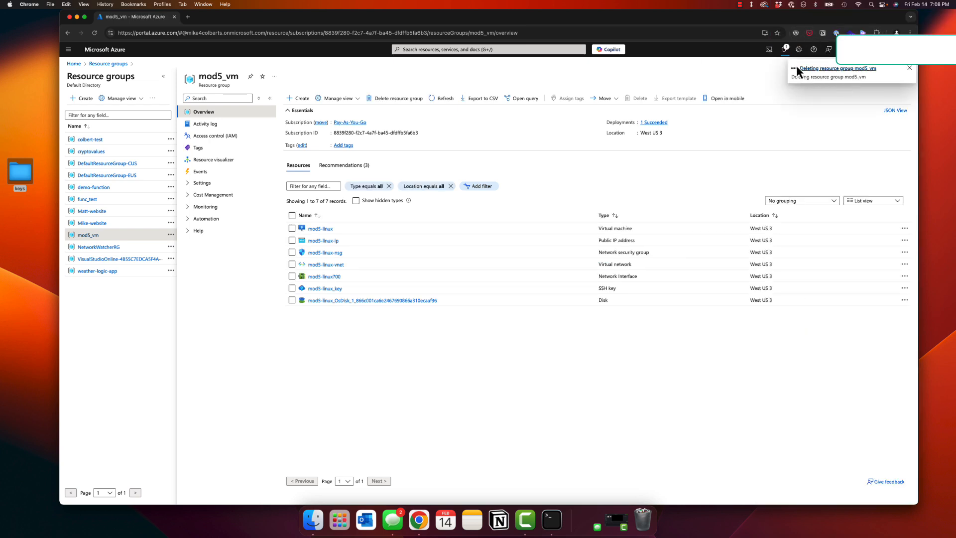
Step: Check the deletion progress in notifications, then return to the Resource groups list
click(784, 52)
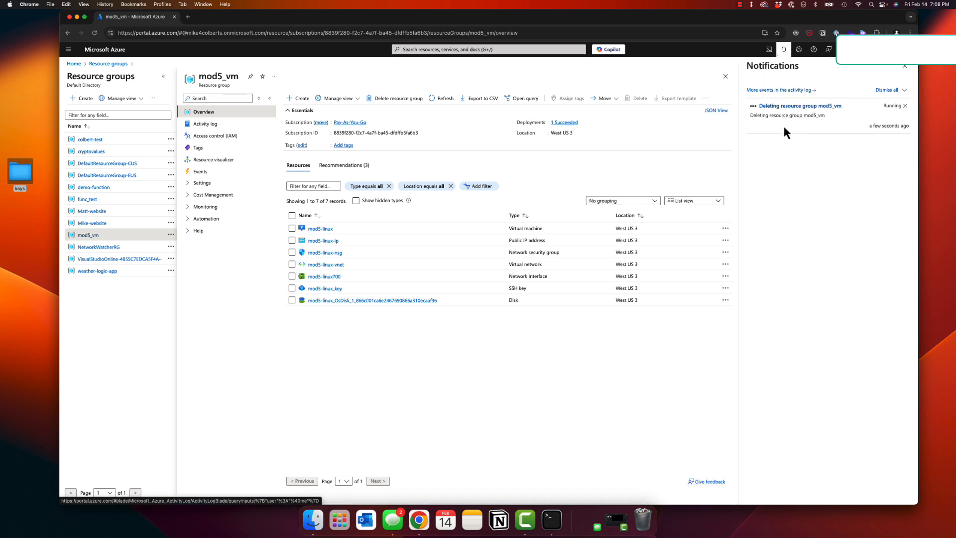
click(784, 50)
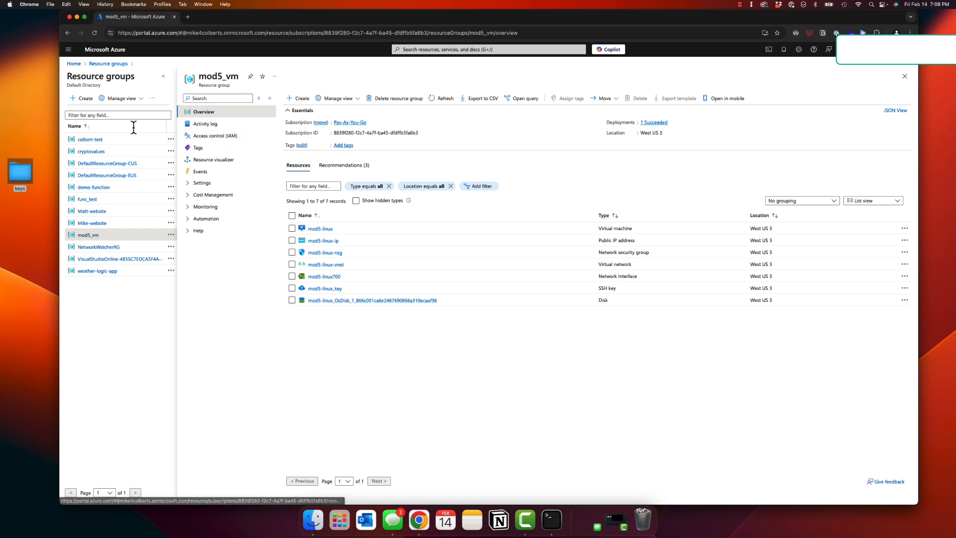
click(120, 67)
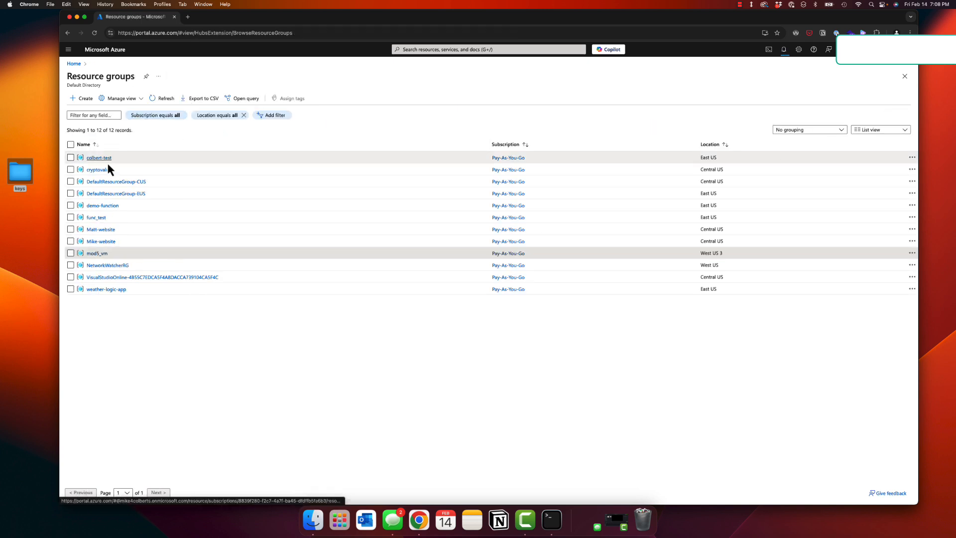